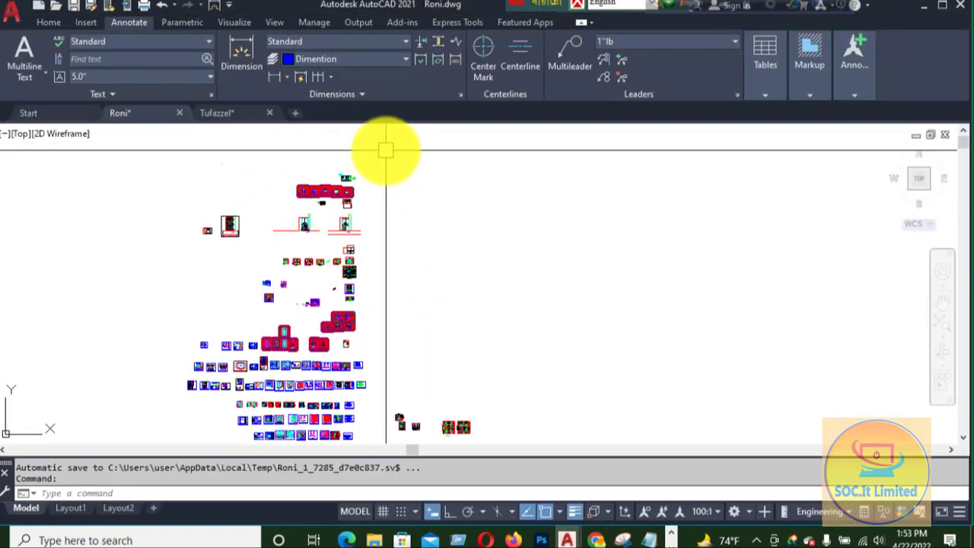
# Review the available layers in the drawing and choose Centern as the current layer
pyautogui.click(48, 23)
pyautogui.scroll(10, 311, 185)
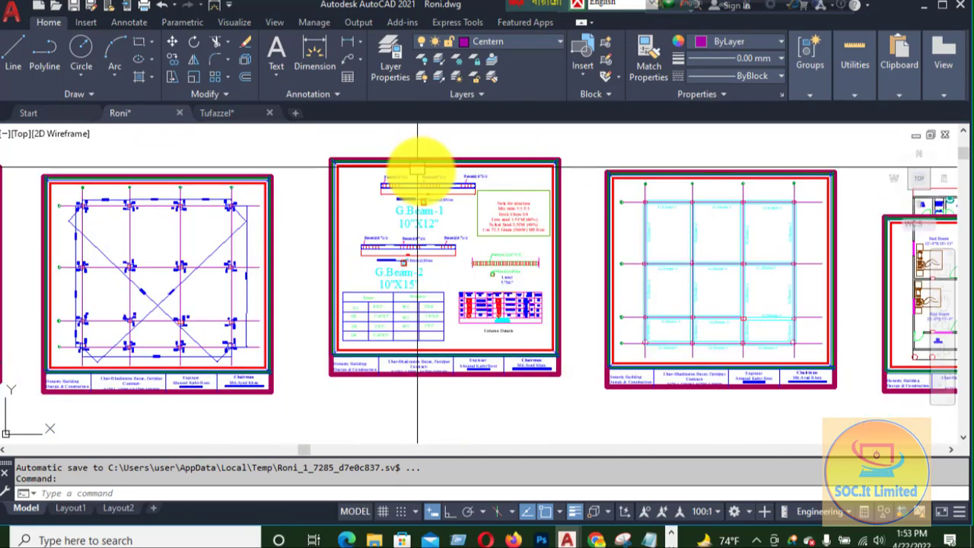
pyautogui.scroll(-6, 417, 168)
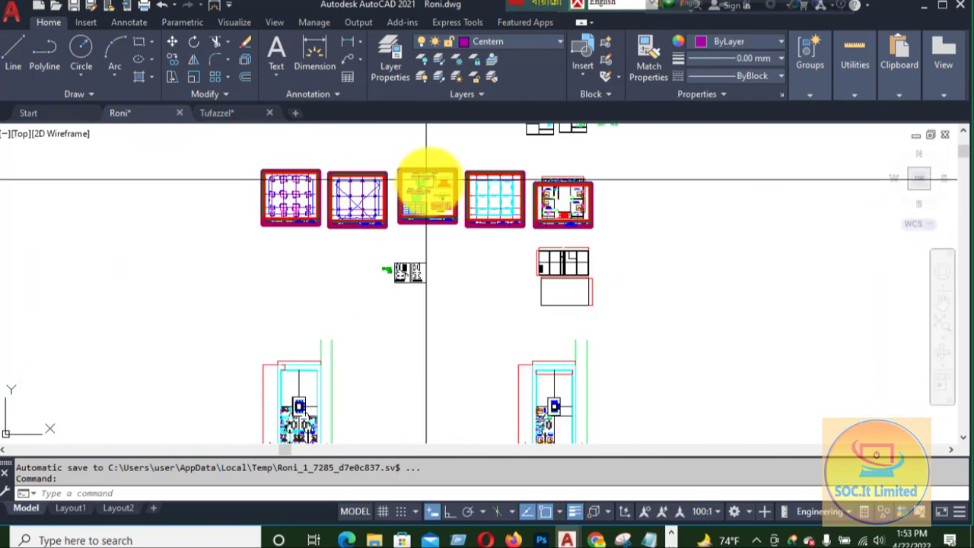
pyautogui.click(557, 42)
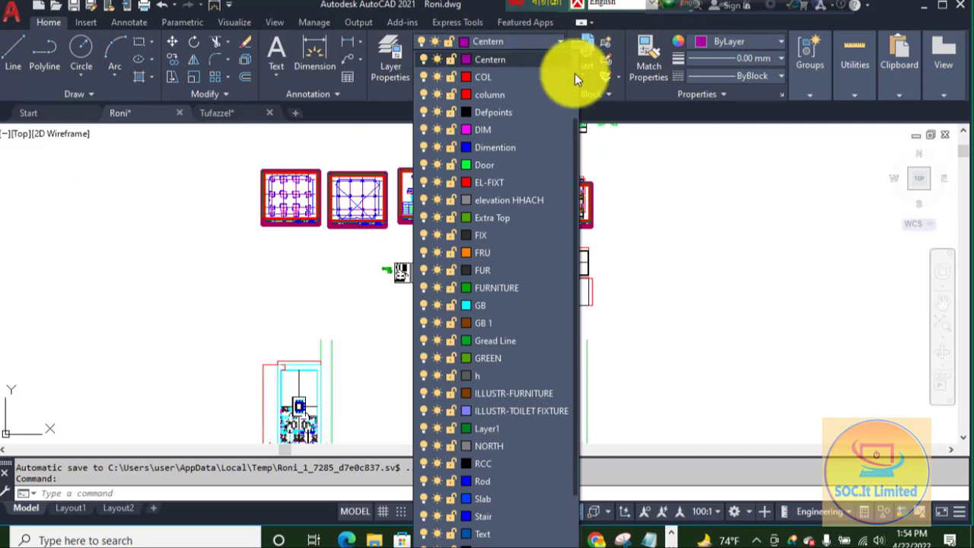
pyautogui.click(515, 53)
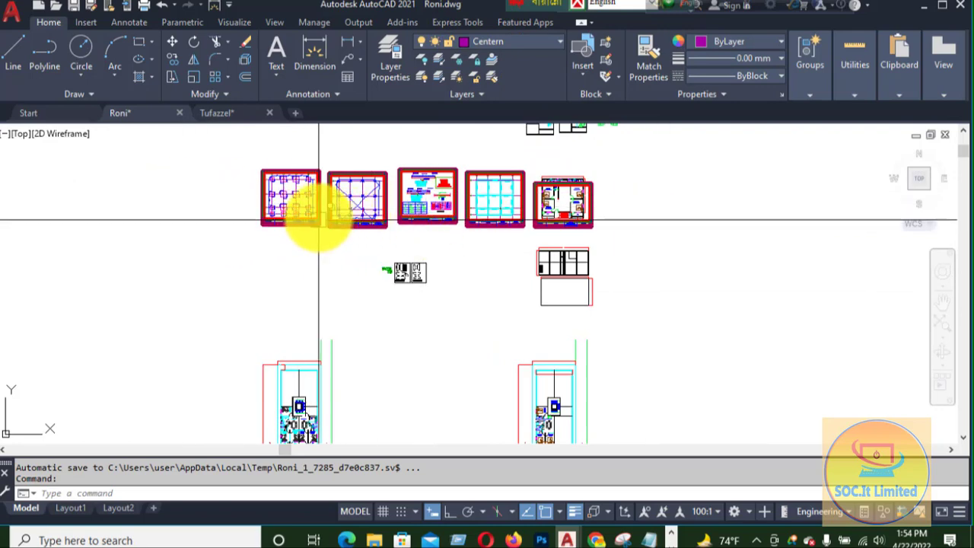
pyautogui.click(537, 44)
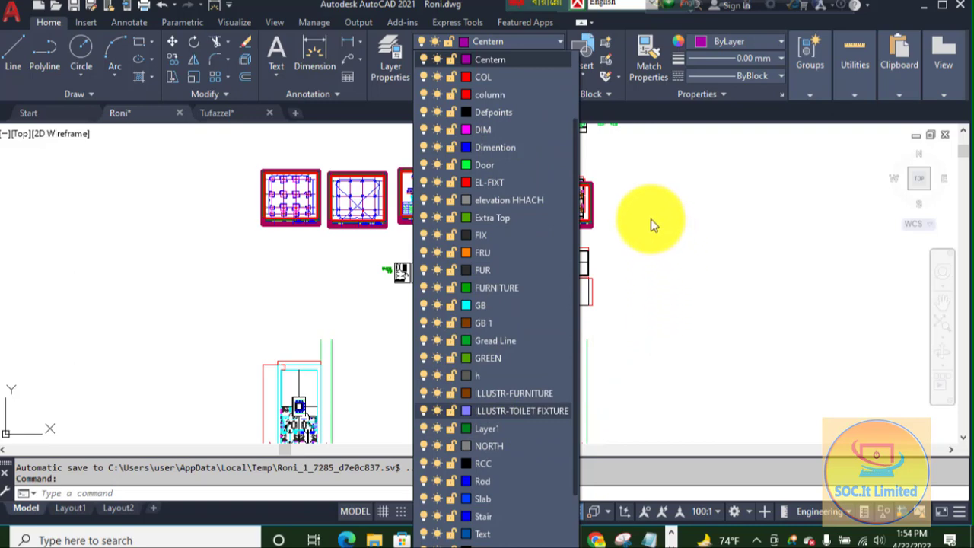
pyautogui.click(537, 61)
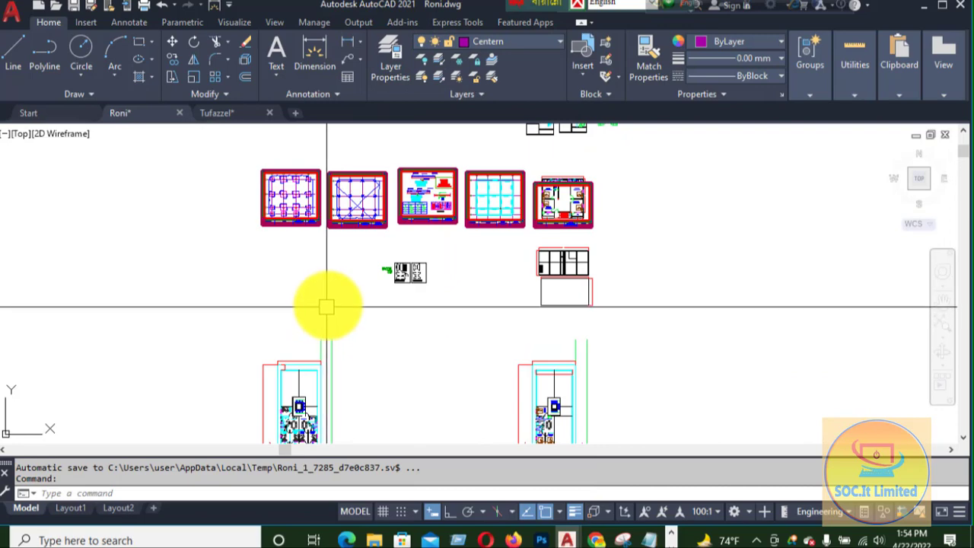
# Draw a single sloping line in the empty area below the row of framed plan sheets
pyautogui.write('l')
pyautogui.press('Return')
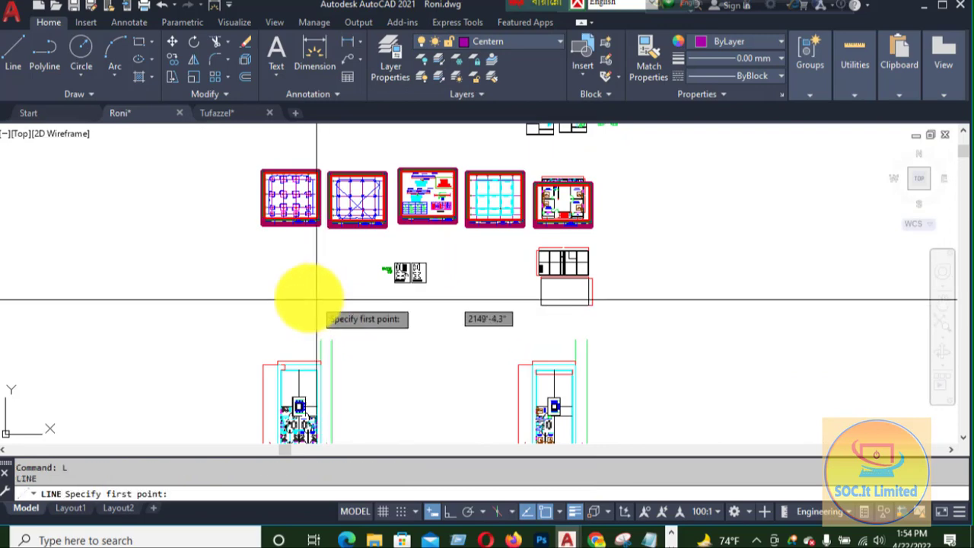
pyautogui.click(221, 290)
pyautogui.click(347, 304)
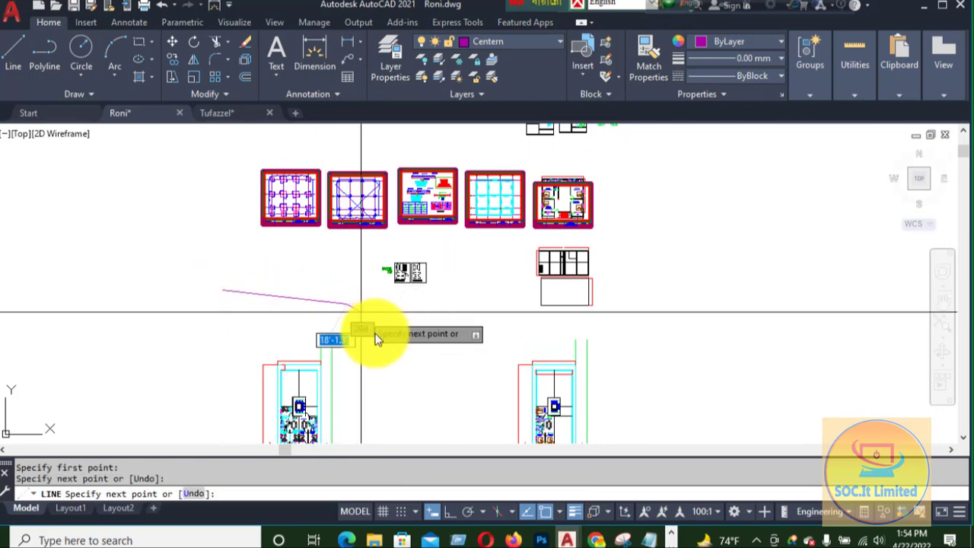
pyautogui.press('Return')
# Draw a rectangle about 16' wide and 10'-5" high just above the middle of the sloping line
pyautogui.scroll(8, 282, 309)
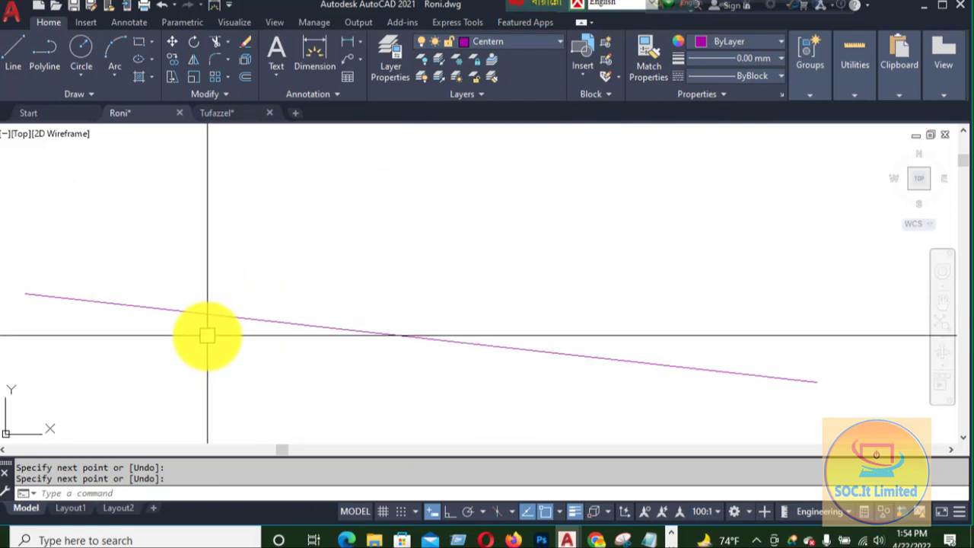
pyautogui.scroll(2, 207, 335)
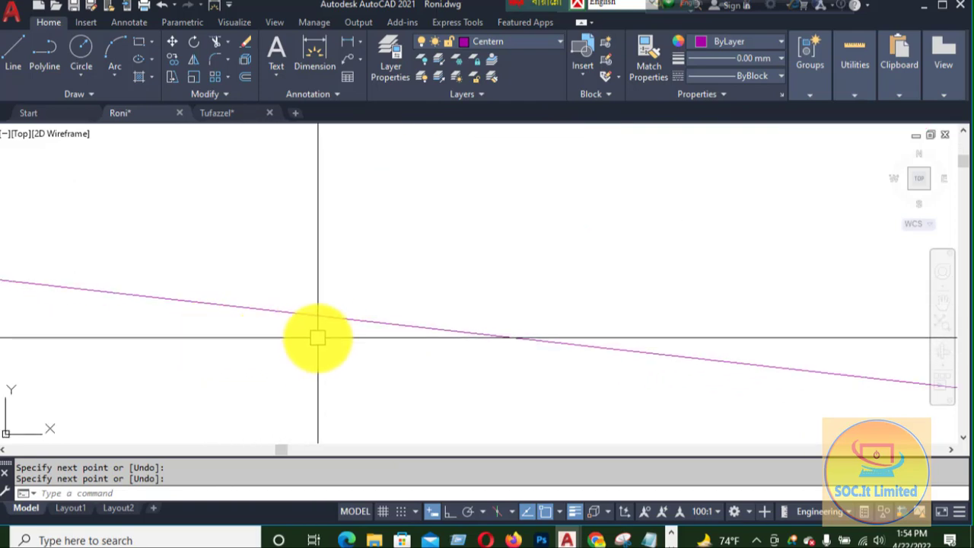
pyautogui.write('rec')
pyautogui.press('Return')
pyautogui.click(538, 191)
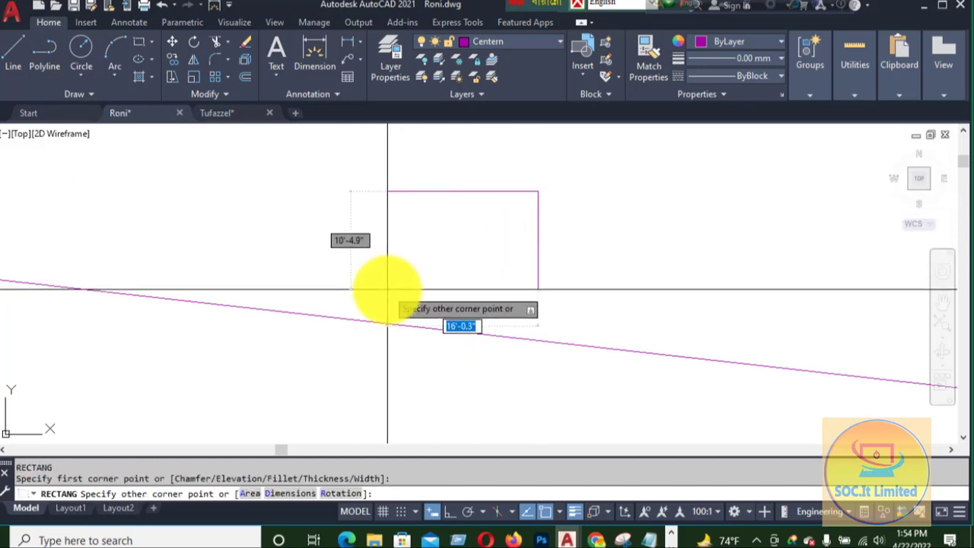
pyautogui.click(387, 289)
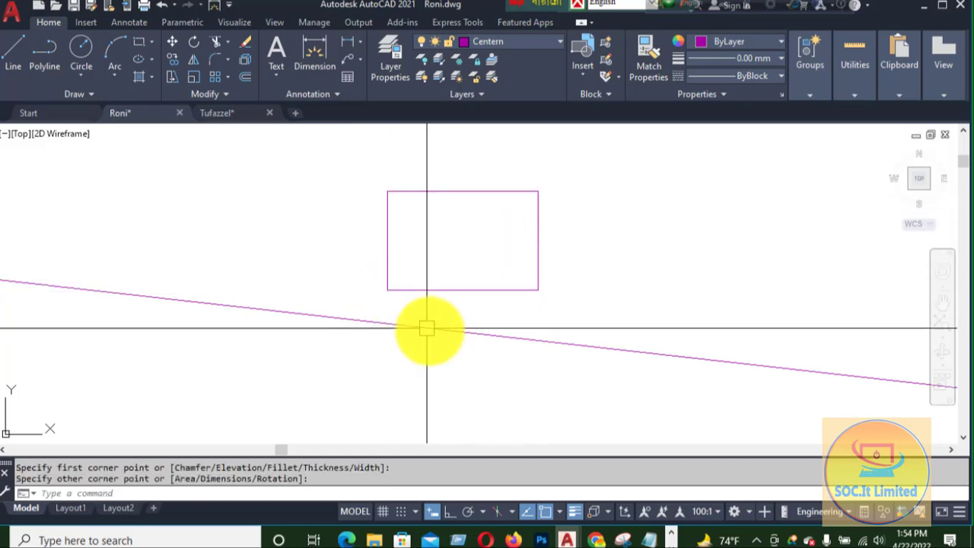
# Draw a circle centred inside the rectangle, with its radius reaching down to the sloping line
pyautogui.write('c')
pyautogui.press('Return')
pyautogui.click(462, 251)
pyautogui.click(417, 326)
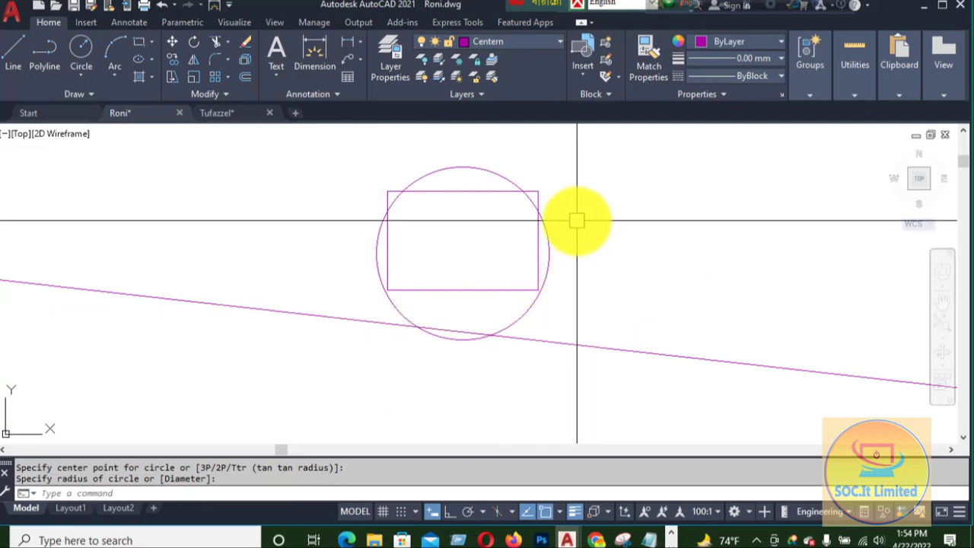
# Erase the test line, rectangle and circle together
pyautogui.click(567, 173)
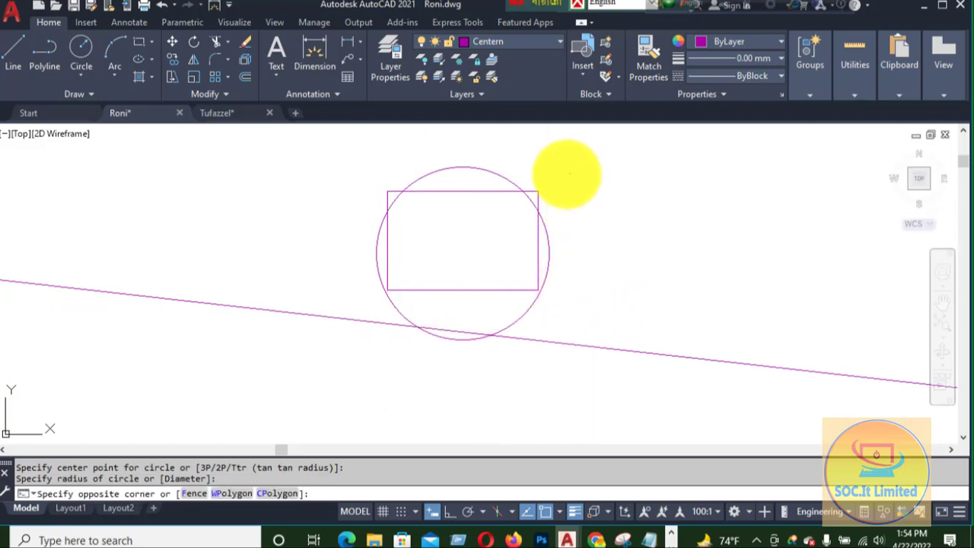
pyautogui.click(366, 379)
pyautogui.write('E')
pyautogui.press('Return')
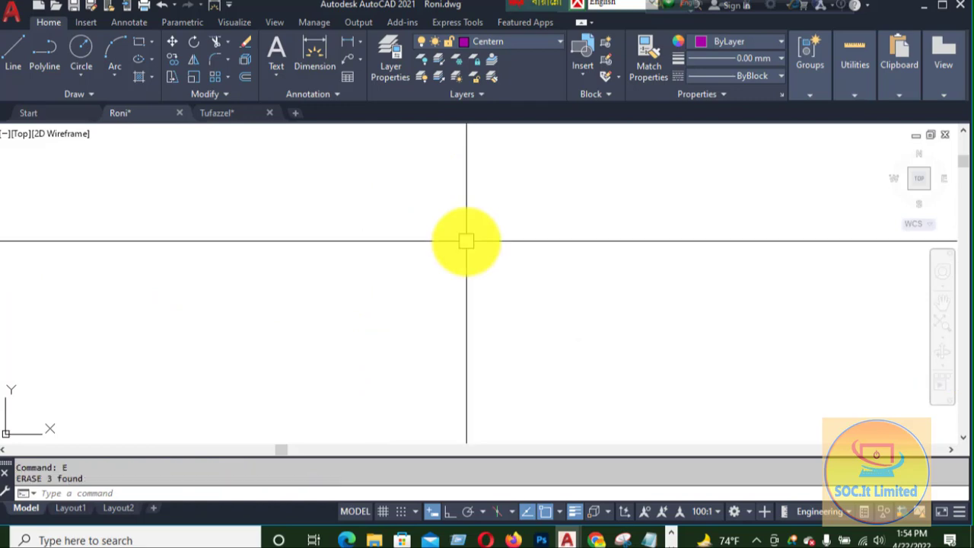
pyautogui.scroll(-6, 360, 203)
pyautogui.scroll(-4, 287, 226)
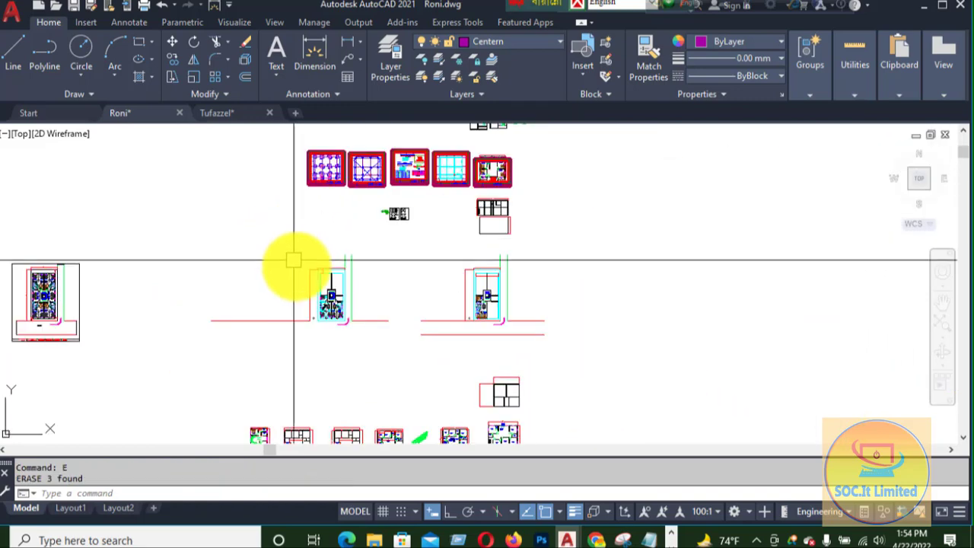
pyautogui.scroll(2, 411, 135)
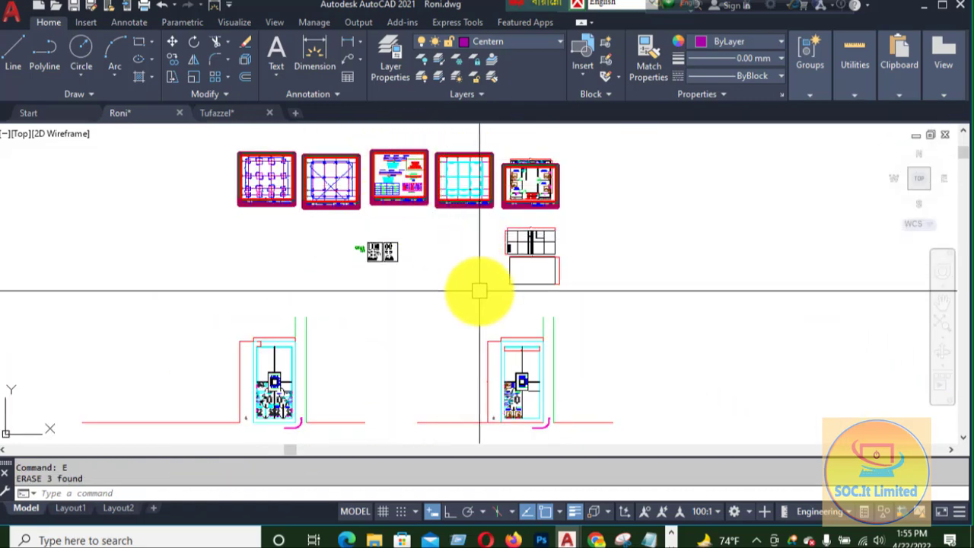
pyautogui.scroll(9, 537, 269)
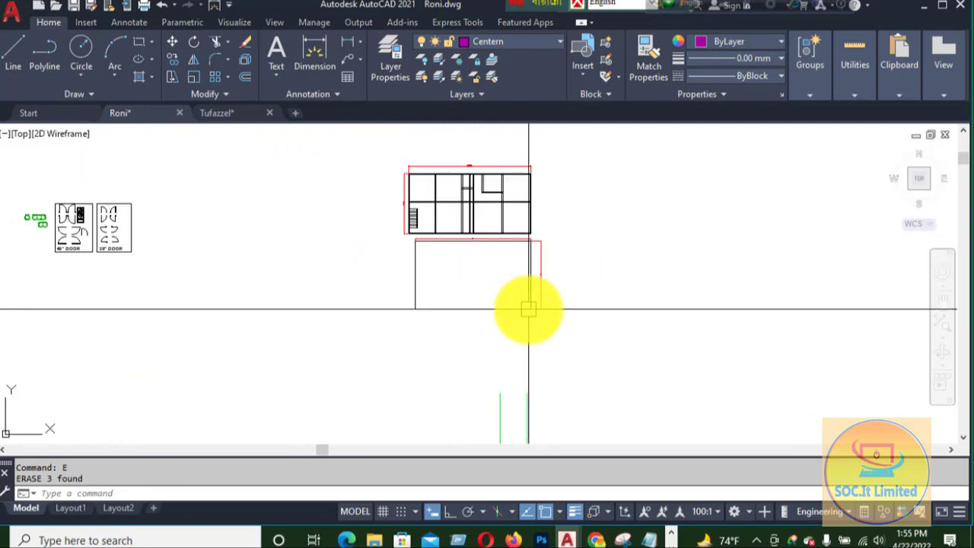
pyautogui.click(317, 53)
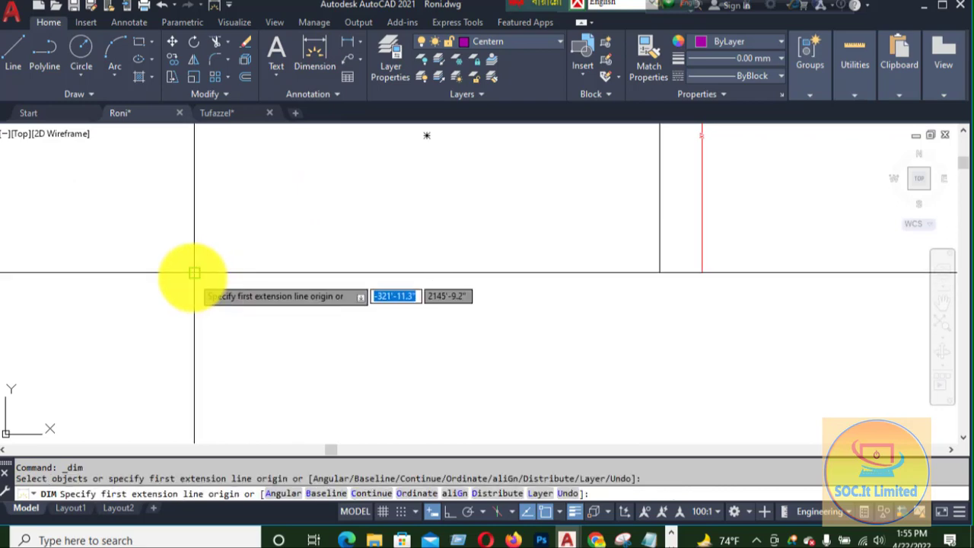
pyautogui.press('Escape')
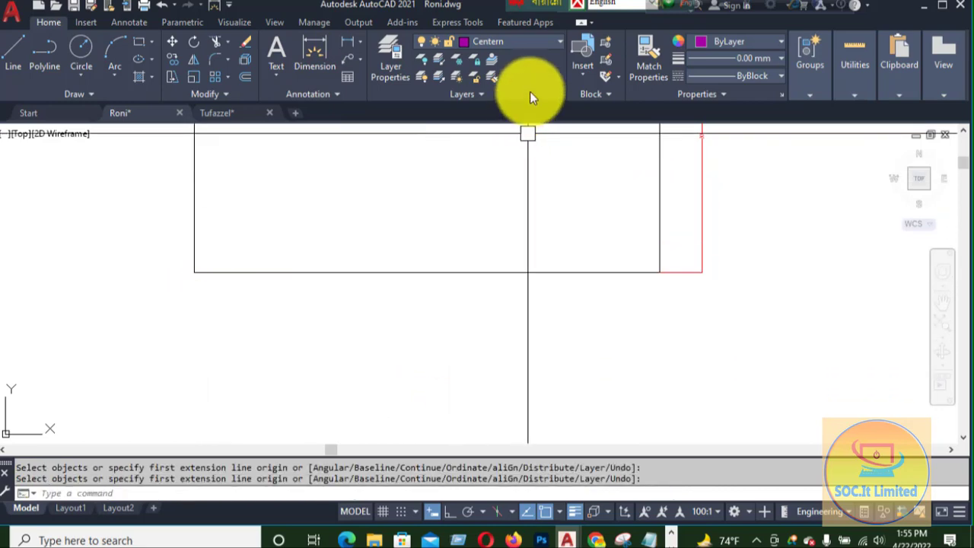
# Dimension the bottom edge of the empty rectangle below the floor plan, placing the dimension line inside the rectangle
pyautogui.click(562, 47)
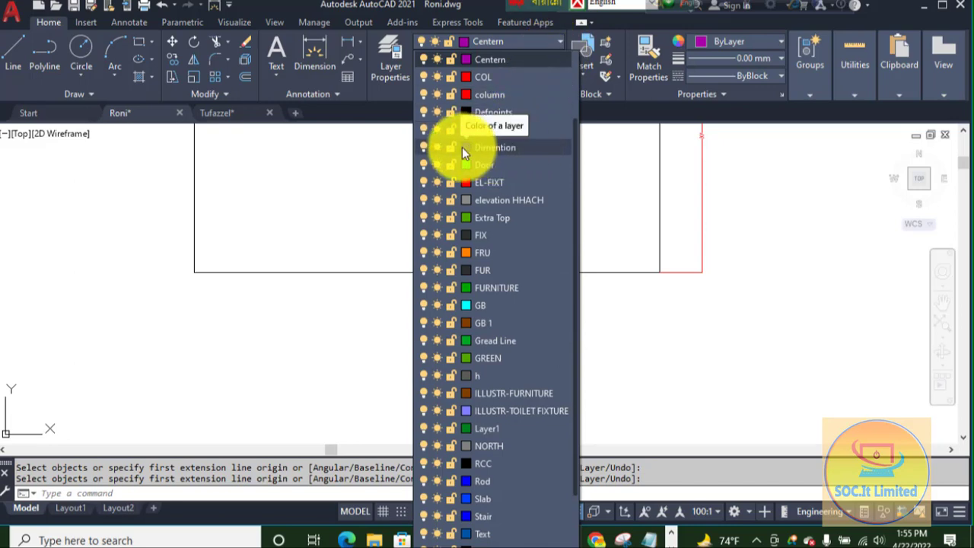
pyautogui.click(632, 174)
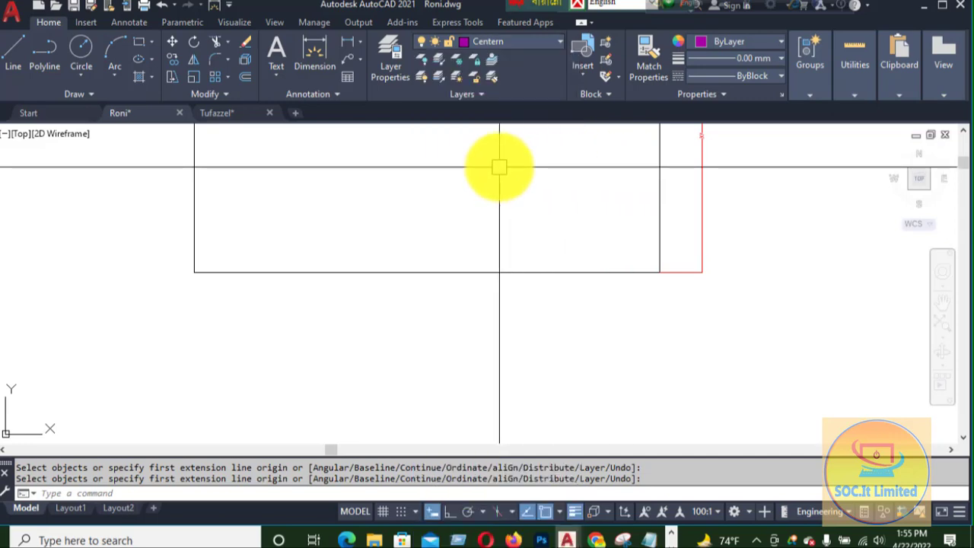
pyautogui.click(315, 41)
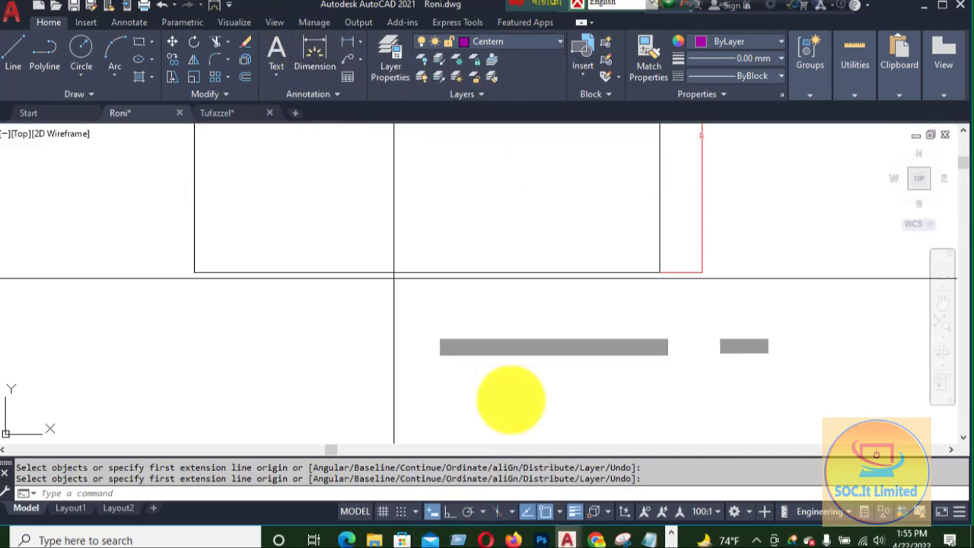
pyautogui.click(659, 272)
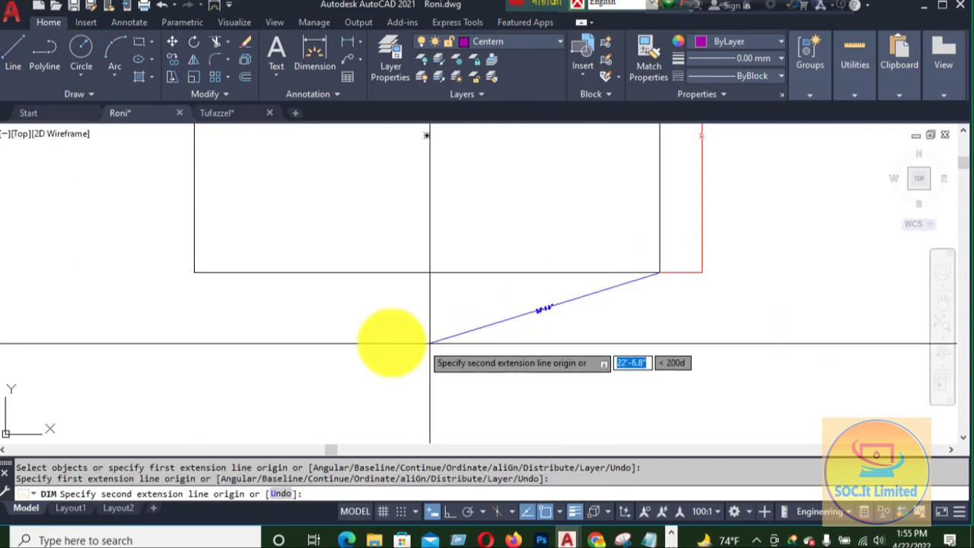
pyautogui.click(195, 273)
pyautogui.click(238, 194)
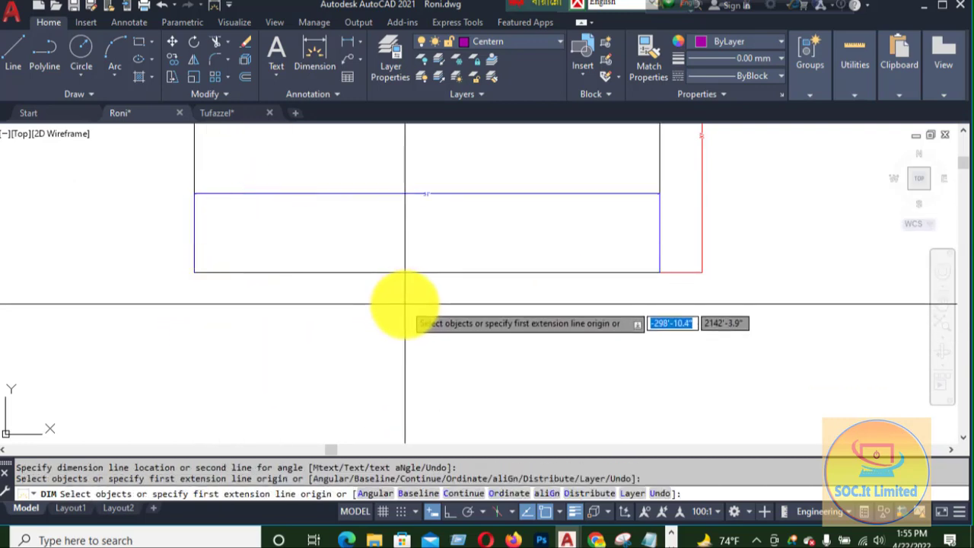
pyautogui.scroll(4, 424, 178)
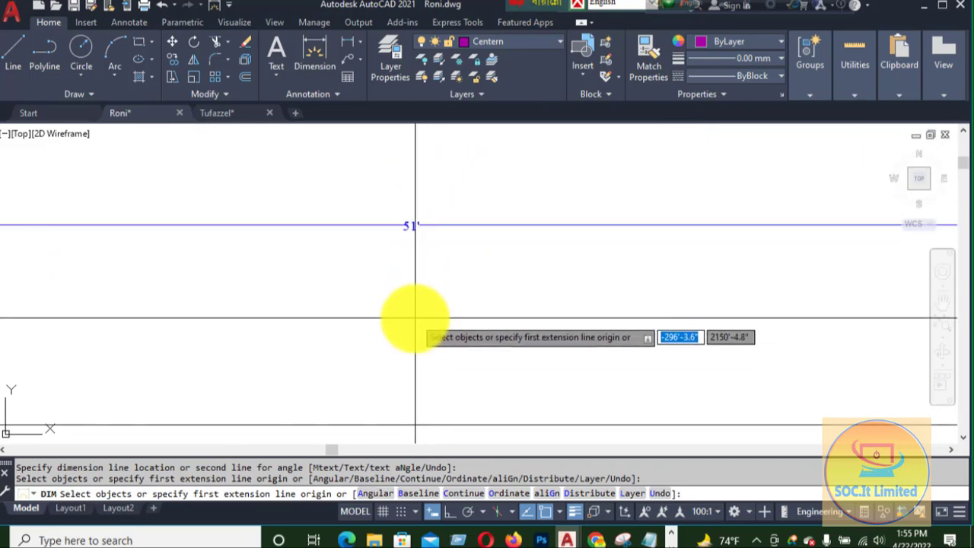
pyautogui.press('Escape')
# Erase the new dimension from the empty rectangle
pyautogui.click(446, 224)
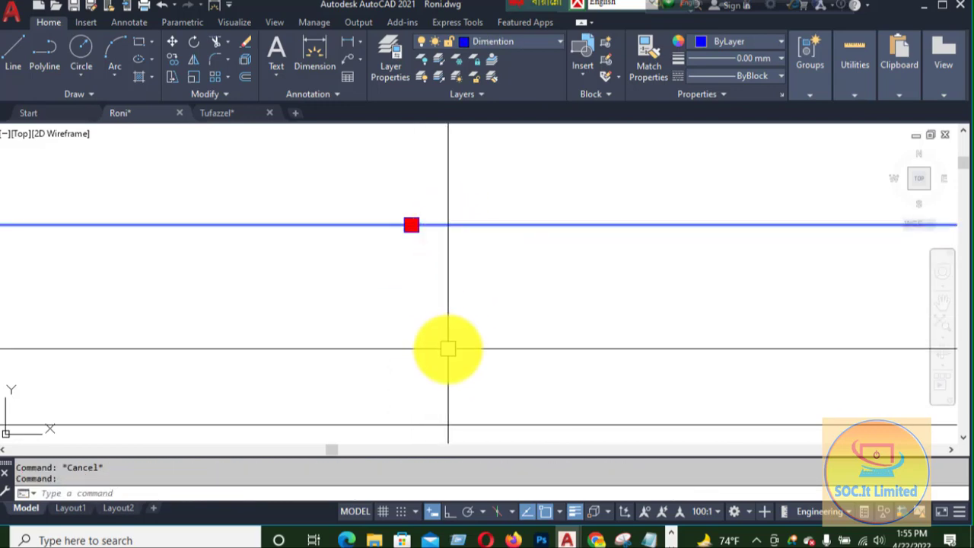
pyautogui.write('e')
pyautogui.press('Return')
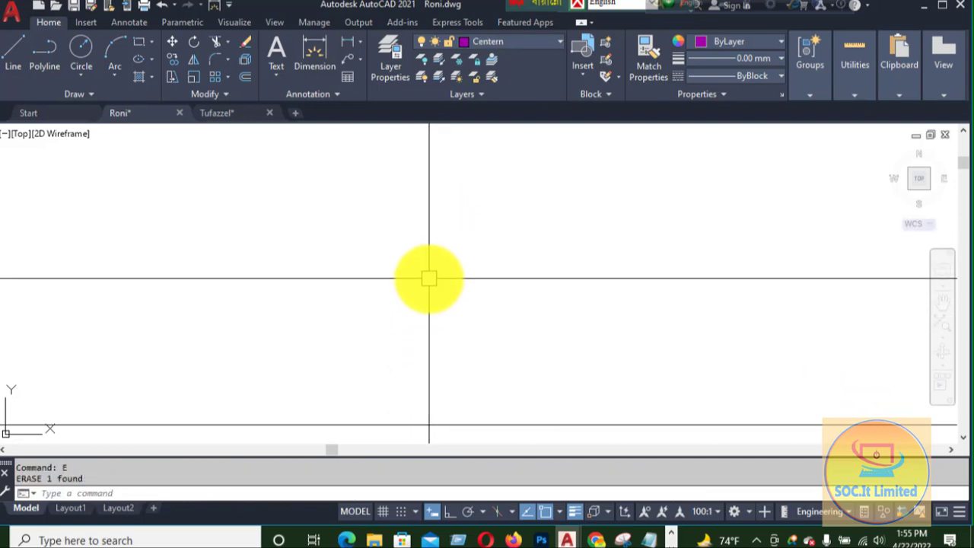
# Try to add multiline text containing a person's full name inside the empty rectangle, just above its bottom edge
pyautogui.write('t')
pyautogui.press('Return')
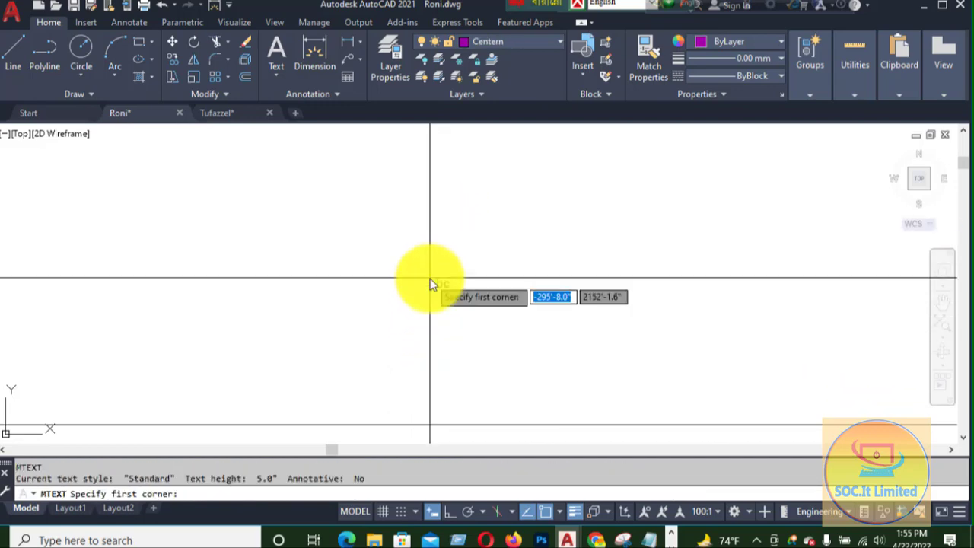
pyautogui.click(526, 214)
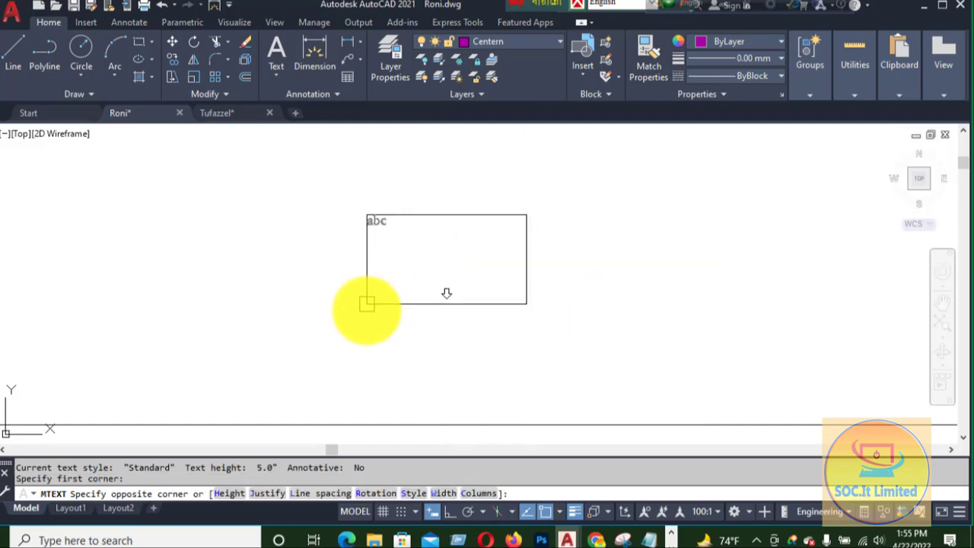
pyautogui.click(367, 304)
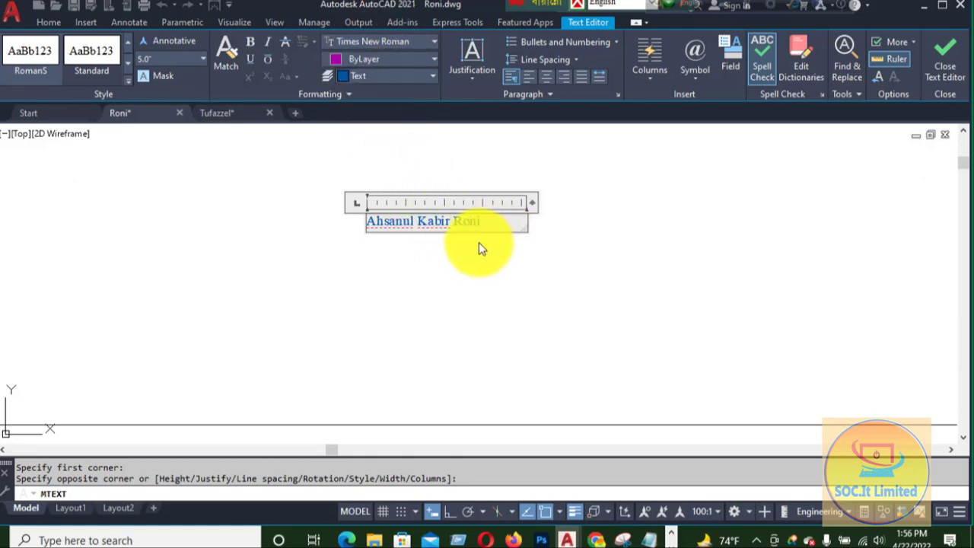
pyautogui.press('Escape')
pyautogui.click(543, 268)
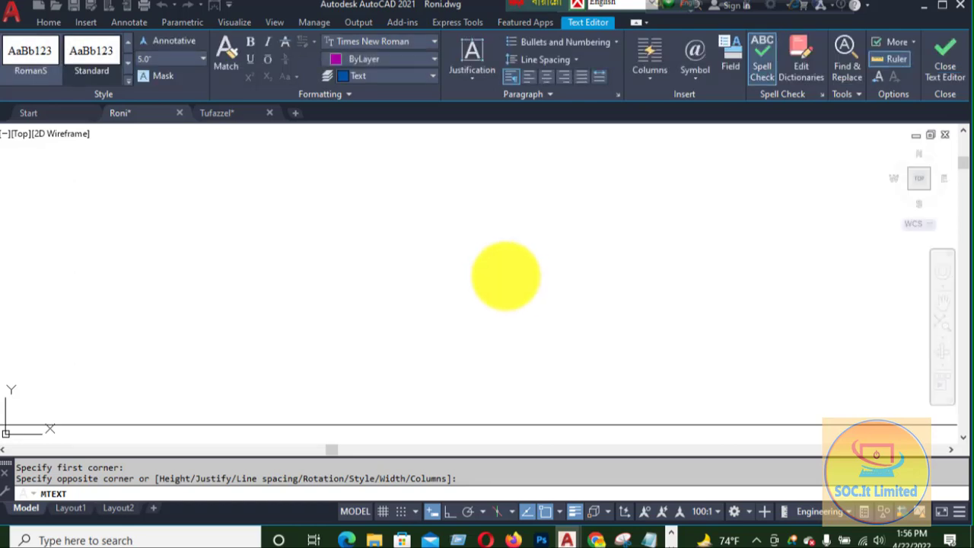
# Switch to the other open drawing and make Door its current layer
pyautogui.scroll(-10, 417, 205)
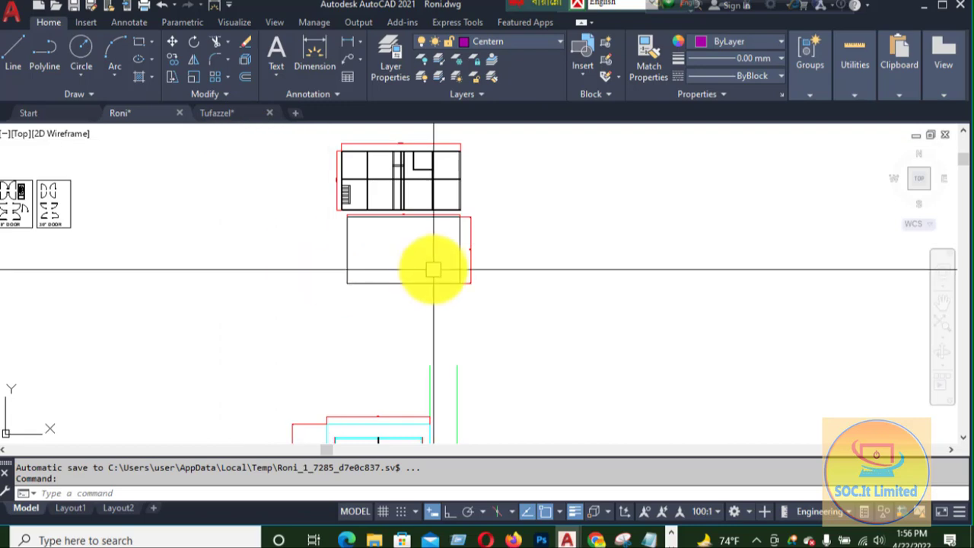
pyautogui.click(228, 113)
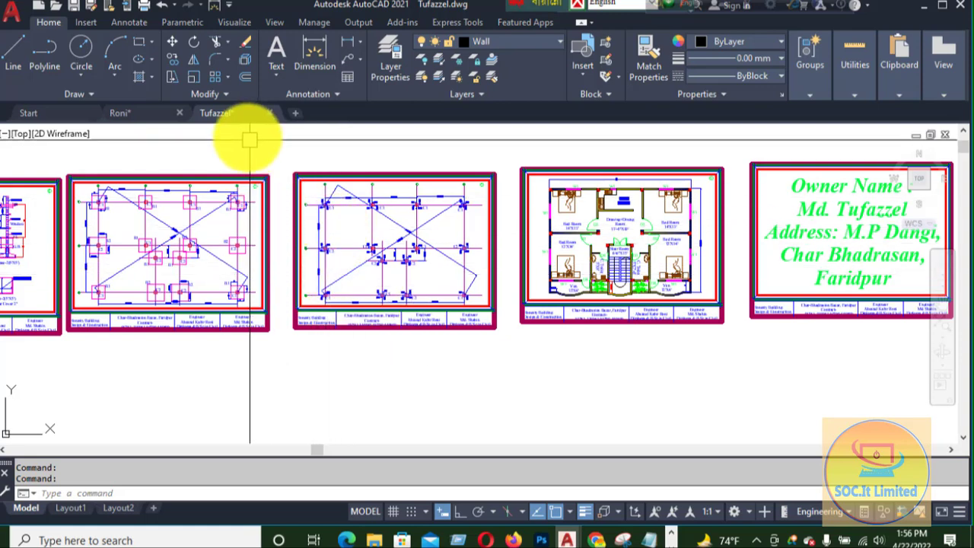
pyautogui.click(552, 40)
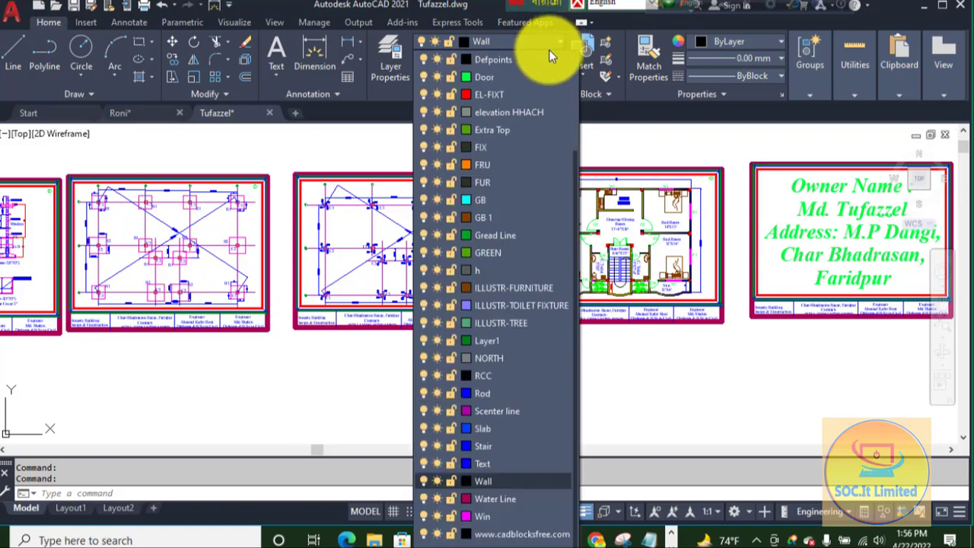
pyautogui.click(522, 77)
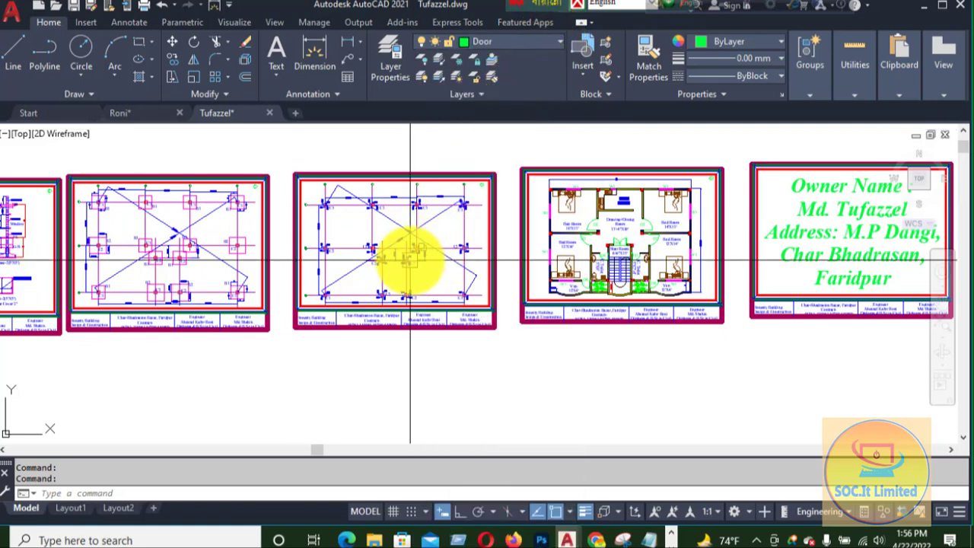
# In the column layout sheet, dimension the spacing between the upper ends of the two inner C2 column centre lines
pyautogui.scroll(3, 315, 191)
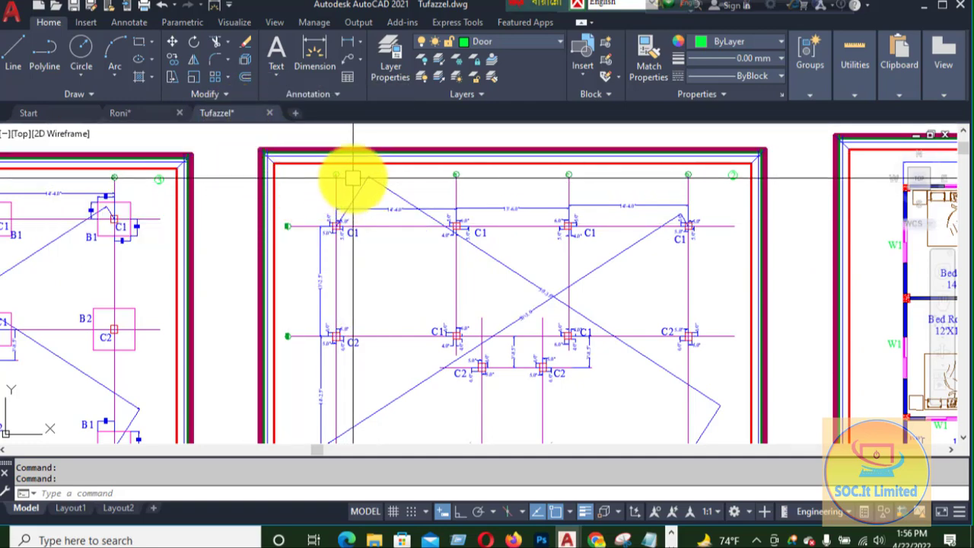
pyautogui.scroll(-5, 342, 183)
pyautogui.scroll(4, 530, 137)
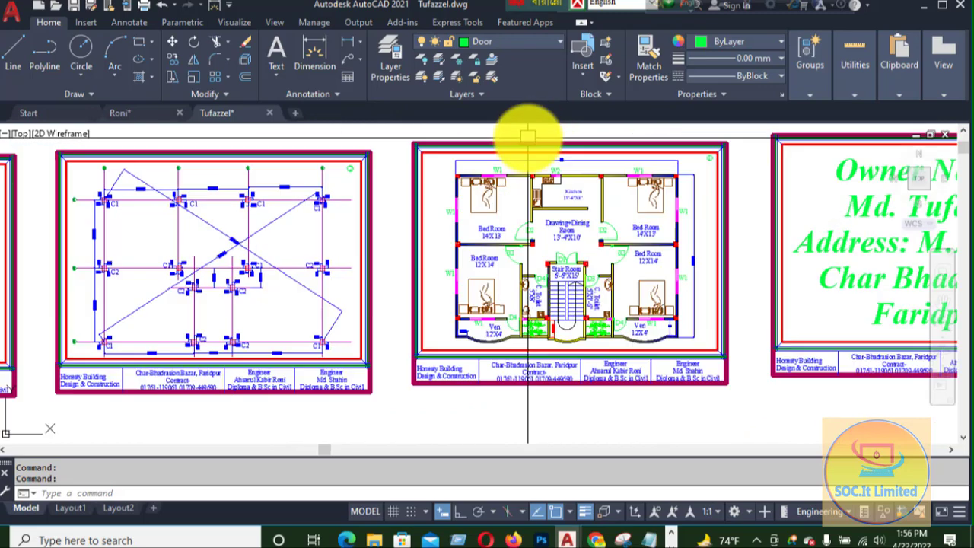
pyautogui.scroll(2, 144, 195)
pyautogui.scroll(4, 144, 196)
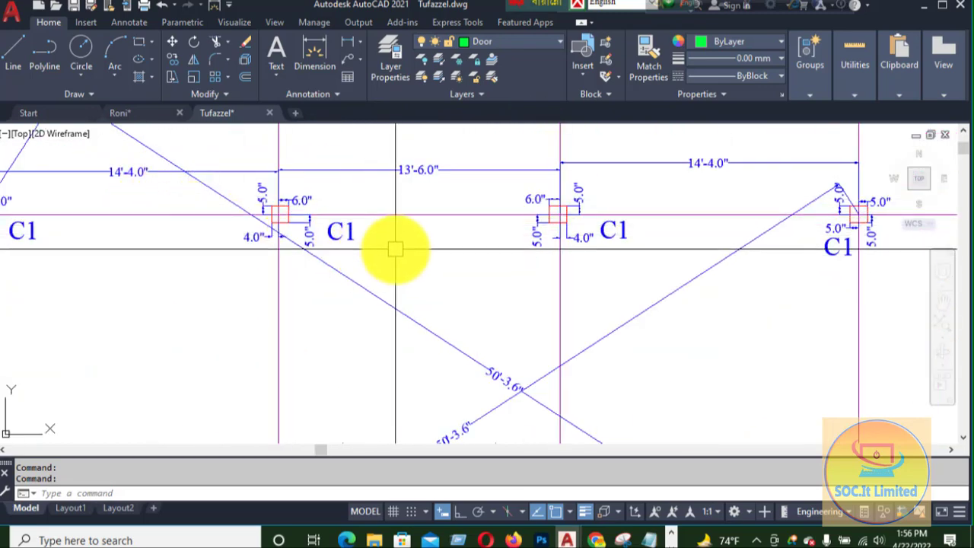
pyautogui.scroll(-4, 435, 163)
pyautogui.scroll(3, 446, 280)
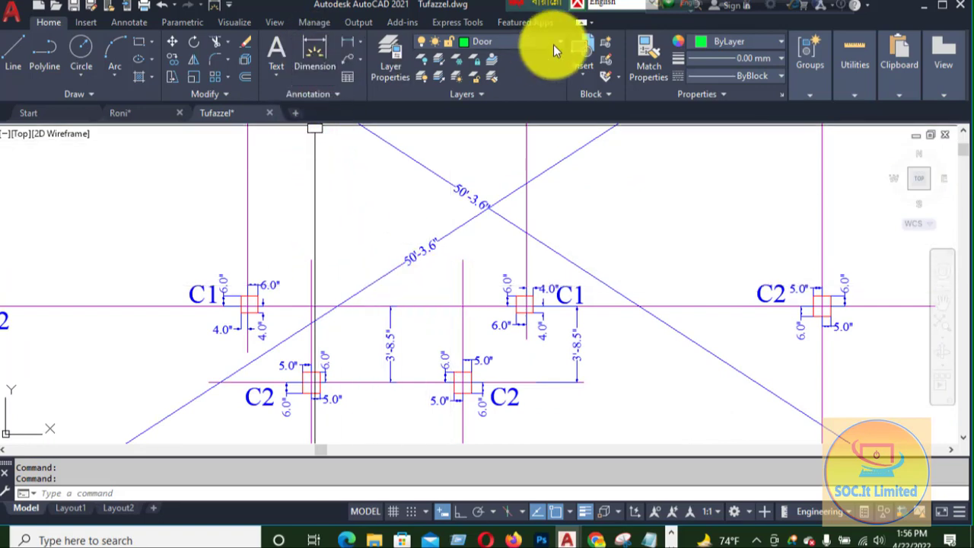
pyautogui.click(320, 46)
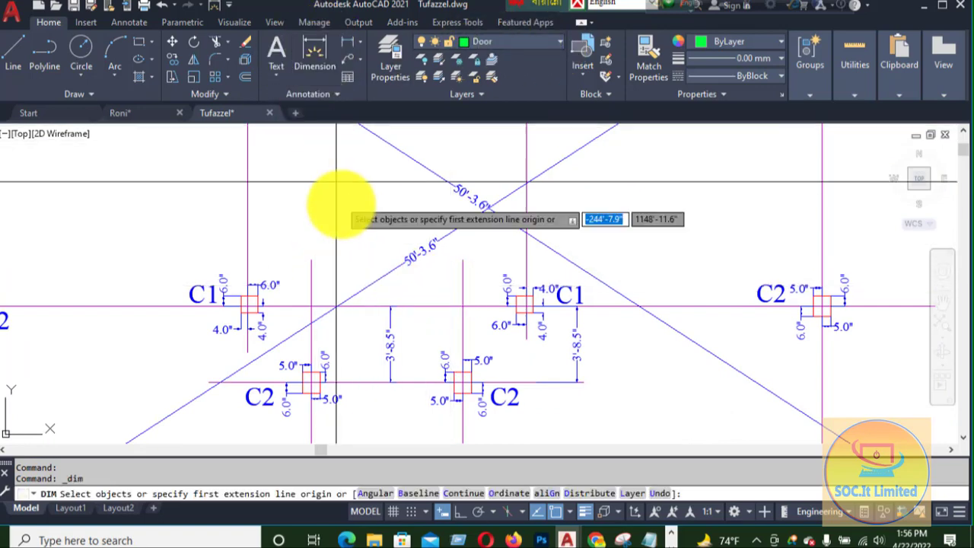
pyautogui.click(312, 260)
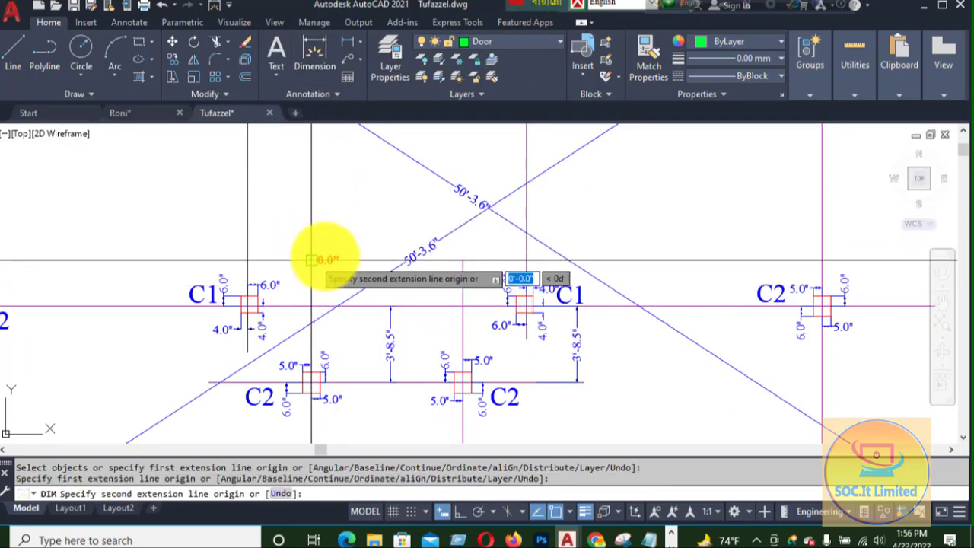
pyautogui.click(461, 260)
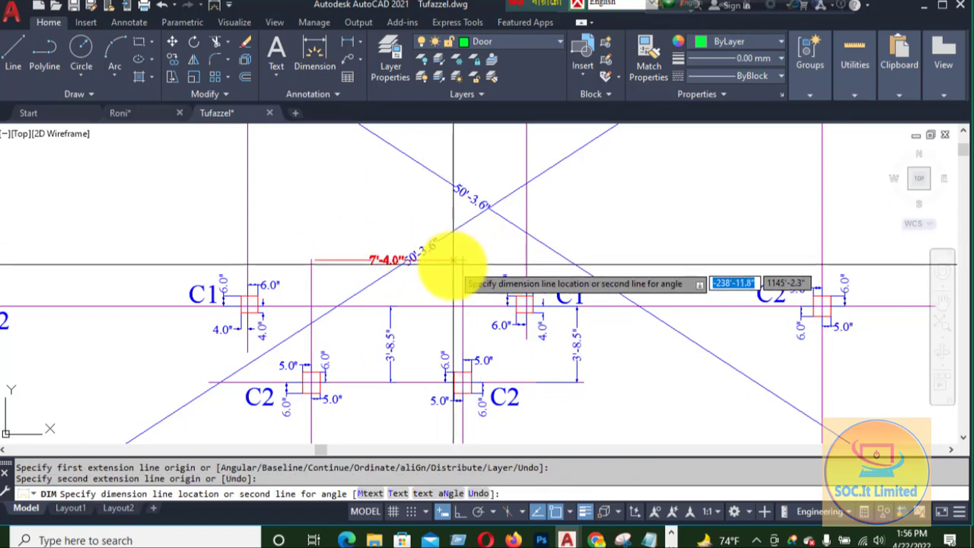
pyautogui.click(453, 270)
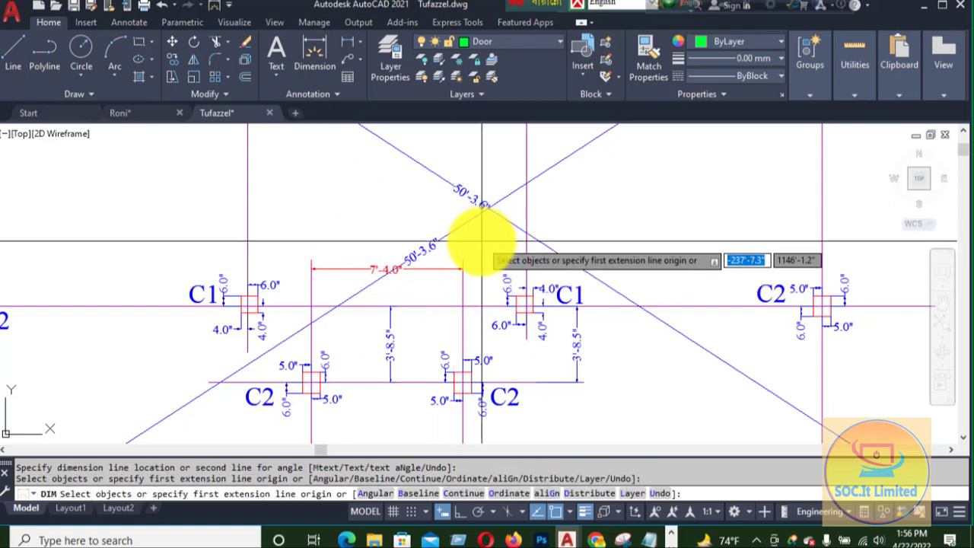
pyautogui.press('Escape')
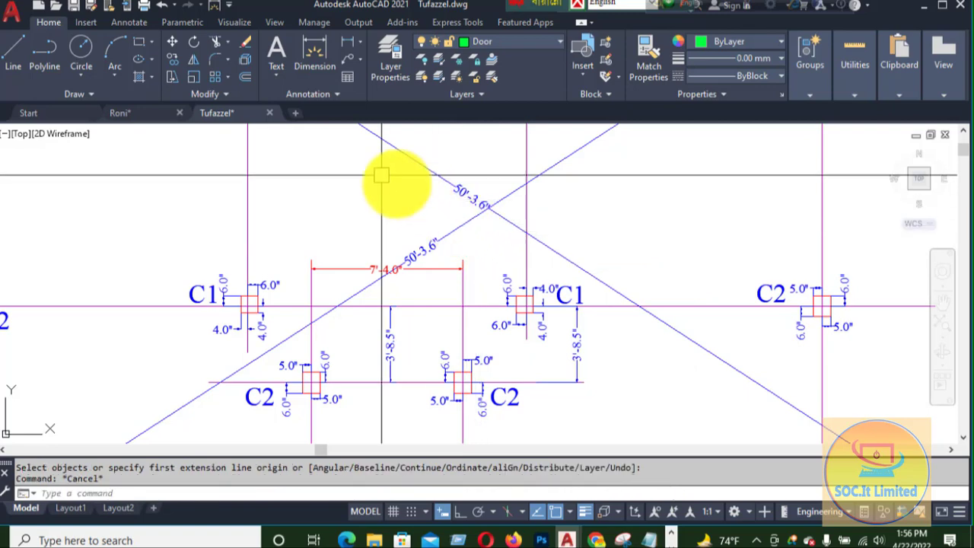
# Set the layer for new dimensions to Use Current
pyautogui.click(145, 23)
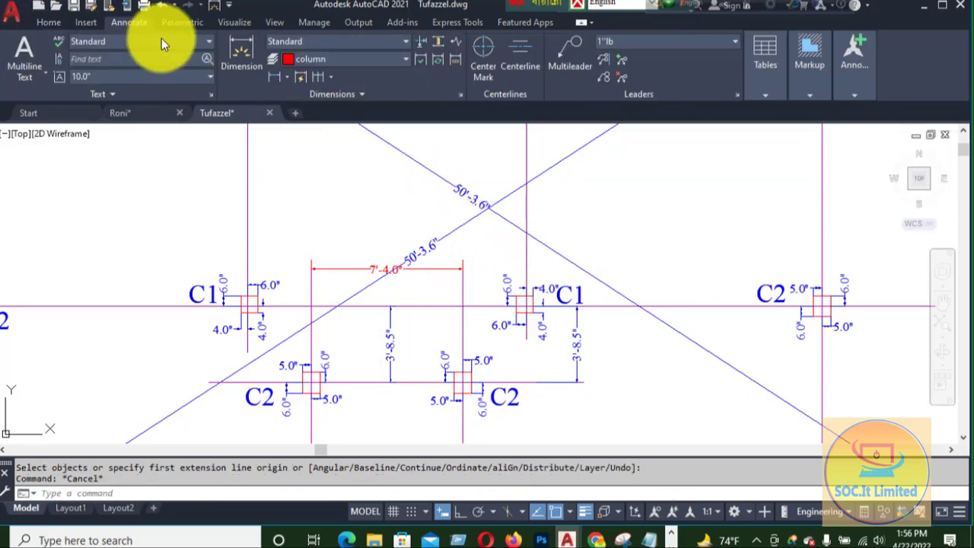
pyautogui.click(398, 58)
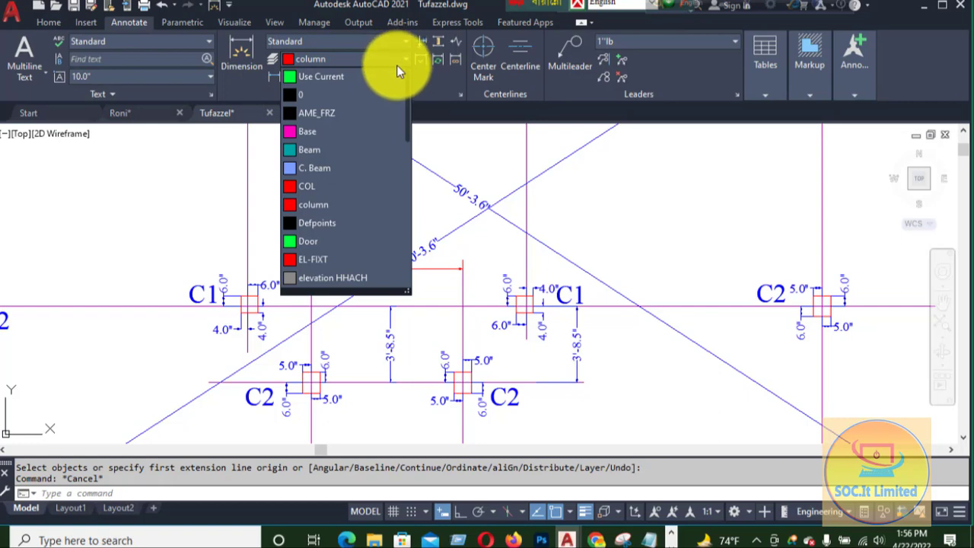
pyautogui.click(358, 76)
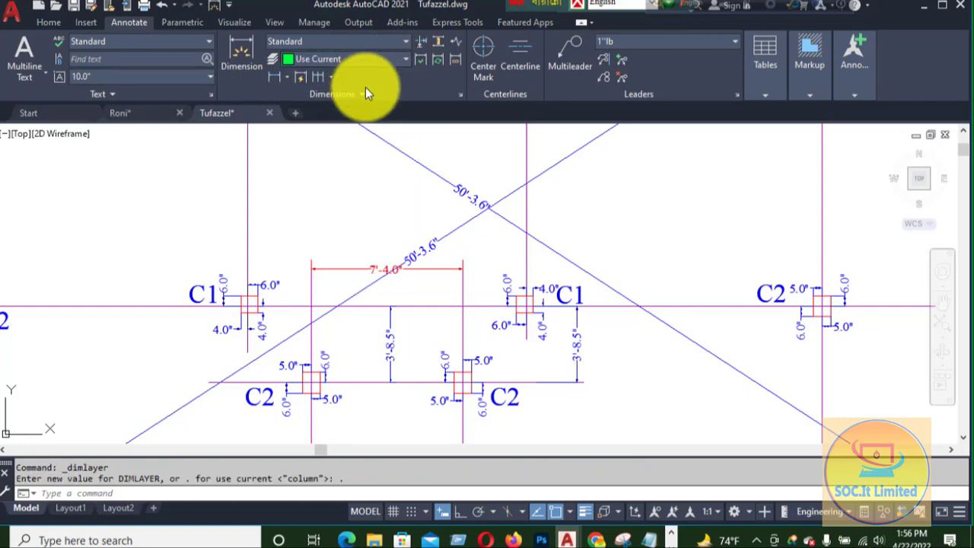
pyautogui.click(402, 58)
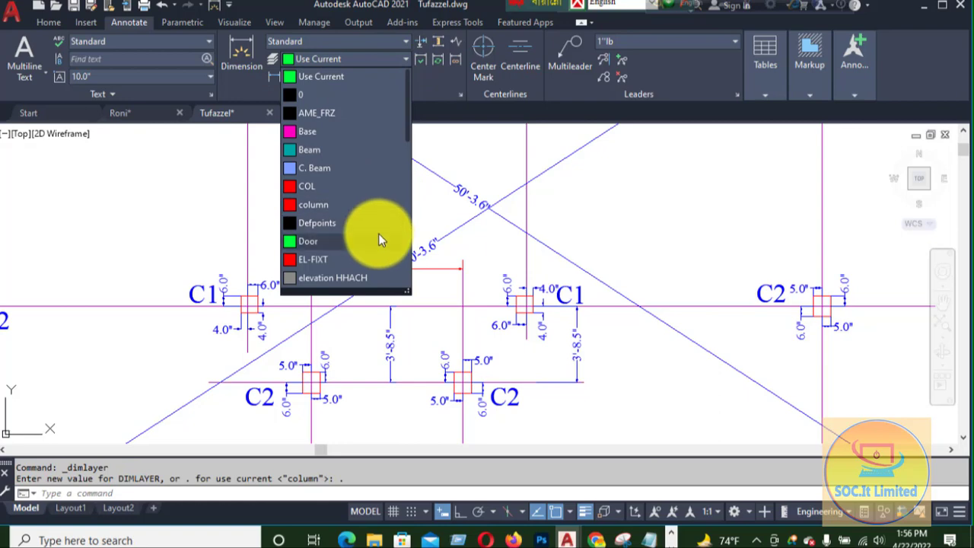
pyautogui.click(352, 76)
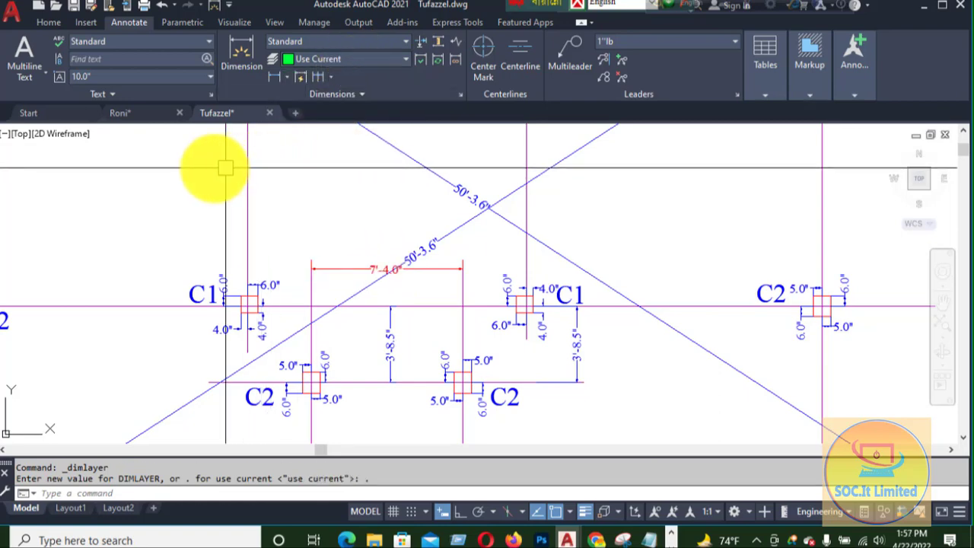
# Erase the red dimension between the two inner C2 column centre lines
pyautogui.click(45, 21)
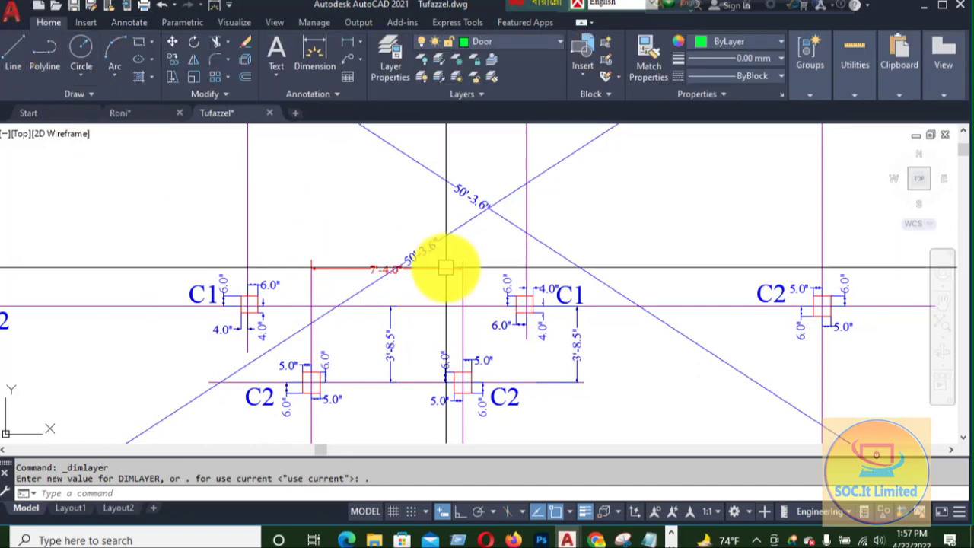
pyautogui.click(348, 268)
pyautogui.write('e')
pyautogui.press('Return')
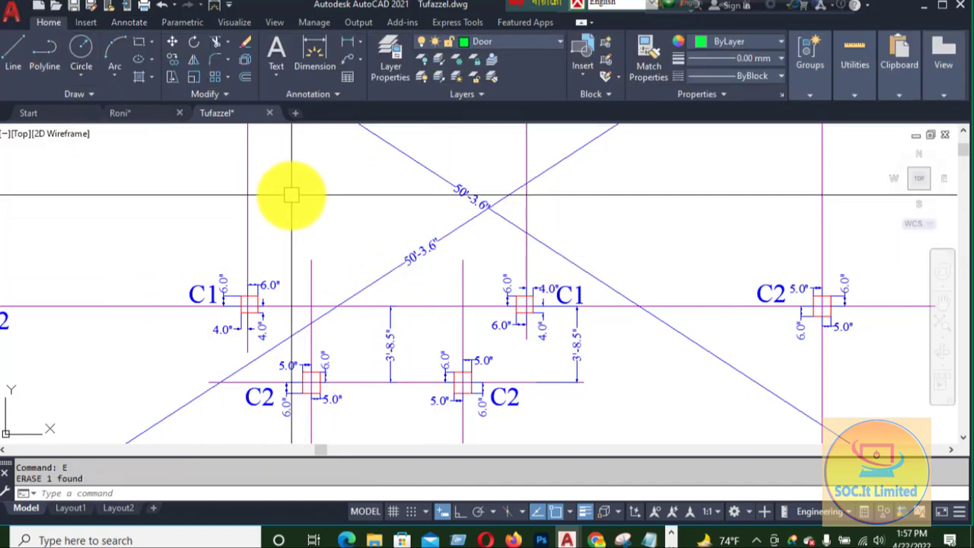
# Dimension the spacing between the two inner C2 column centre lines again, placing the dimension line slightly above their upper ends
pyautogui.click(313, 47)
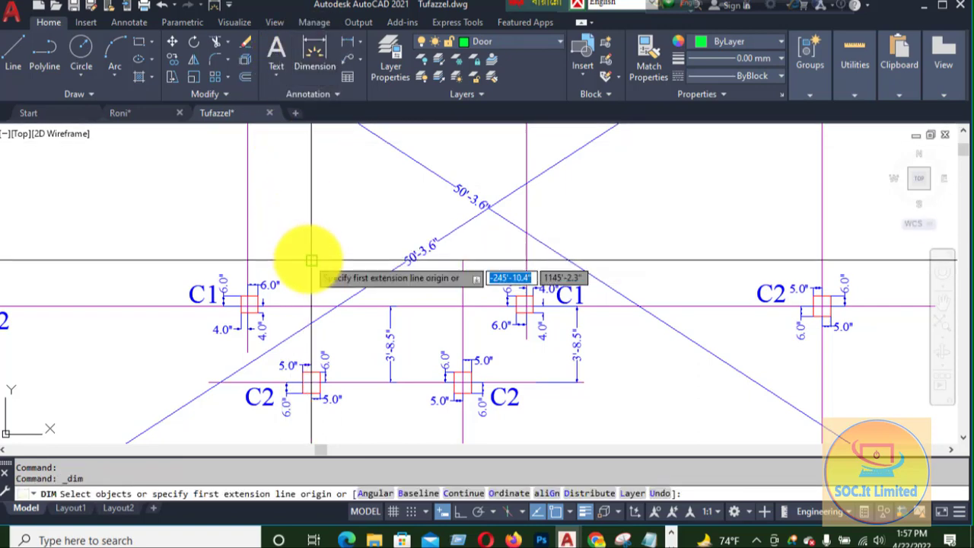
pyautogui.click(461, 261)
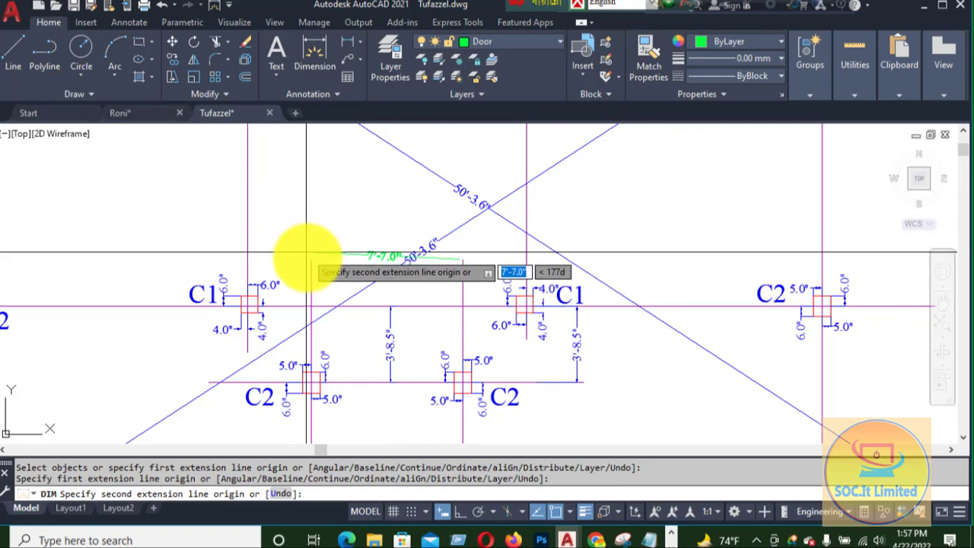
pyautogui.click(311, 256)
pyautogui.click(373, 232)
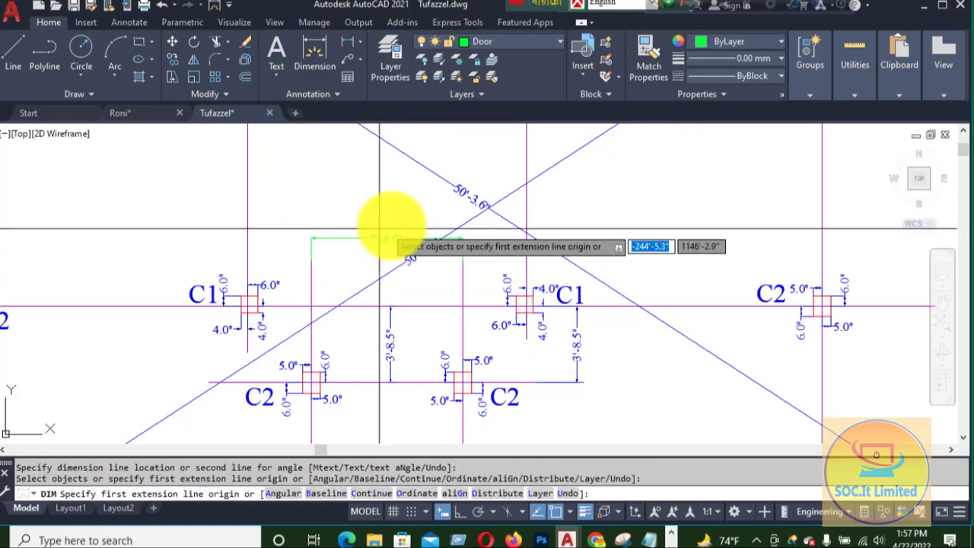
pyautogui.scroll(6, 387, 217)
pyautogui.scroll(-5, 411, 225)
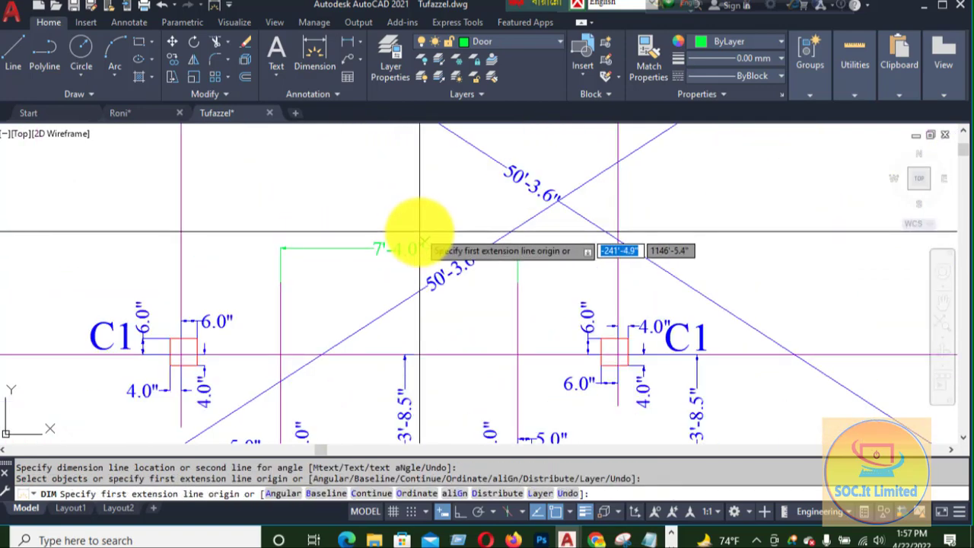
pyautogui.press('Escape')
# Select the new C2 spacing dimension and preview it on other layers, such as column, Stair and Text, without applying any
pyautogui.click(402, 227)
pyautogui.click(386, 254)
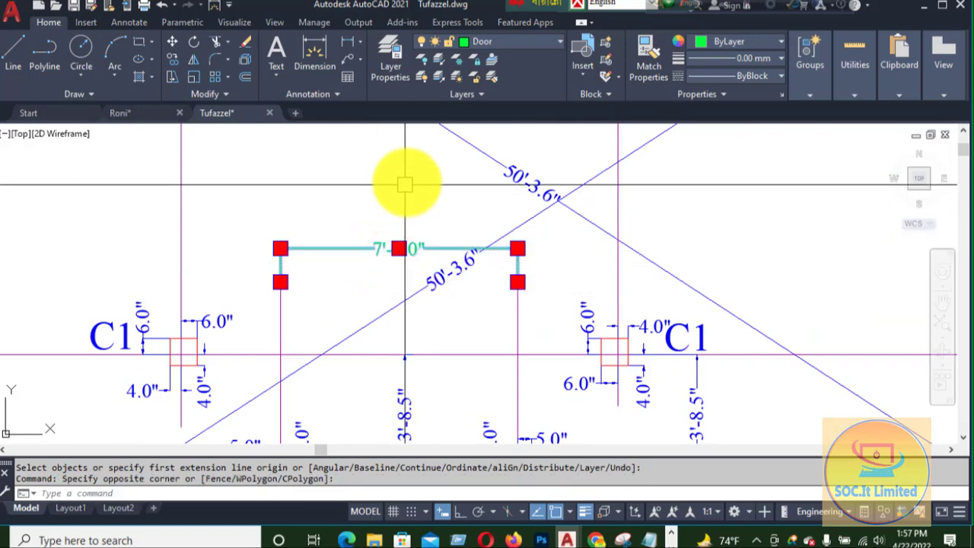
pyautogui.click(544, 42)
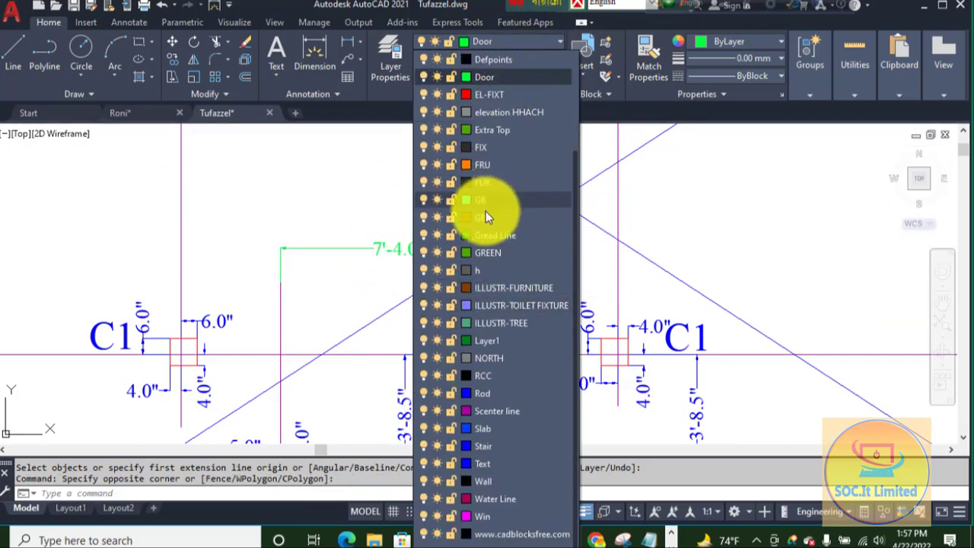
pyautogui.scroll(3, 495, 138)
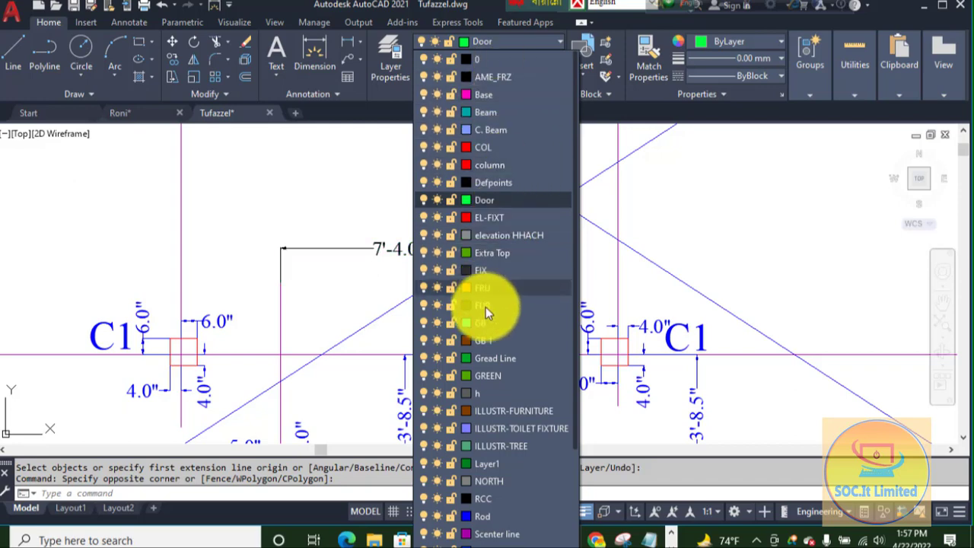
pyautogui.scroll(-1, 498, 483)
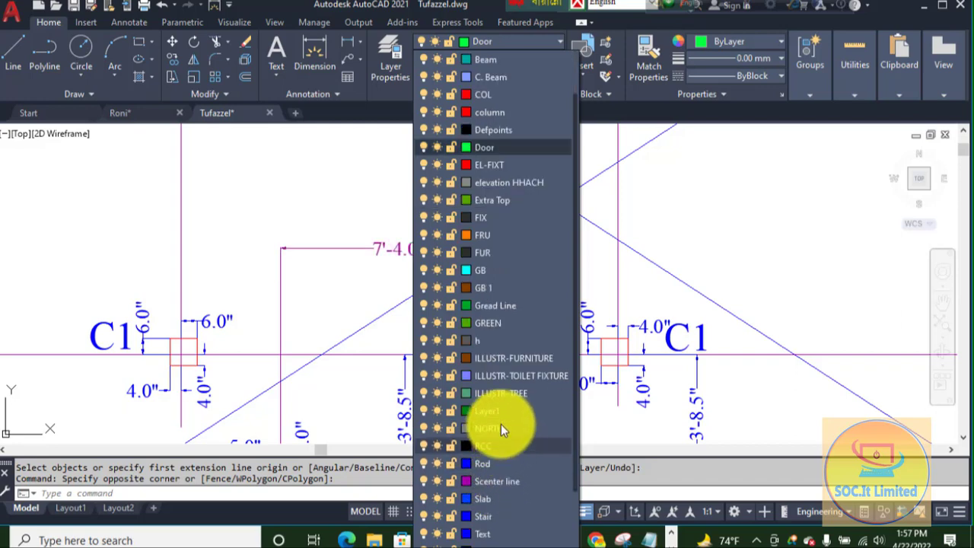
pyautogui.scroll(-2, 499, 418)
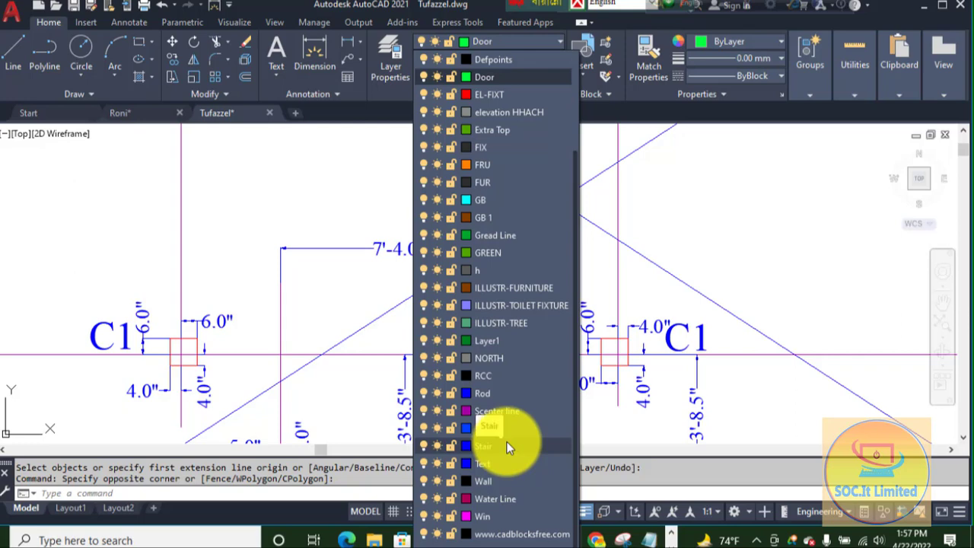
pyautogui.scroll(2, 495, 442)
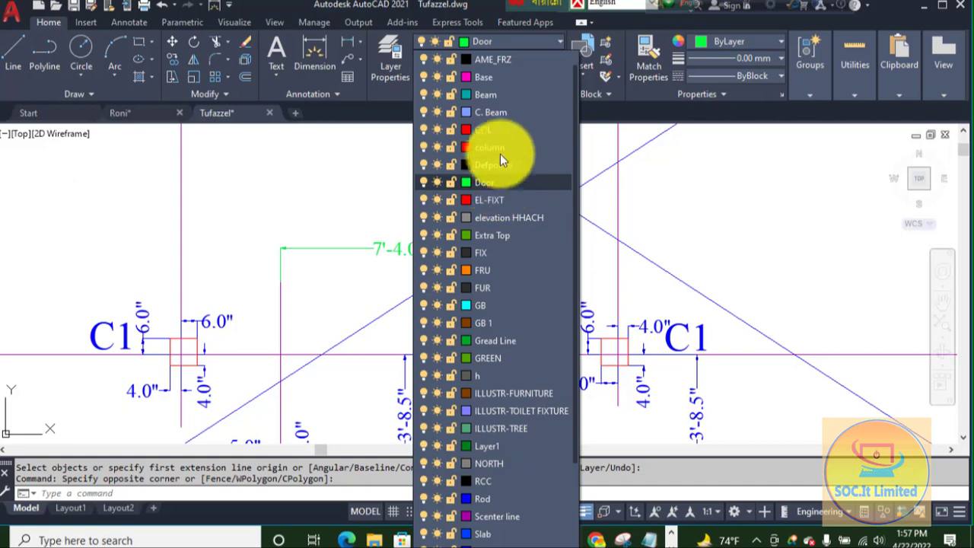
pyautogui.scroll(1, 504, 95)
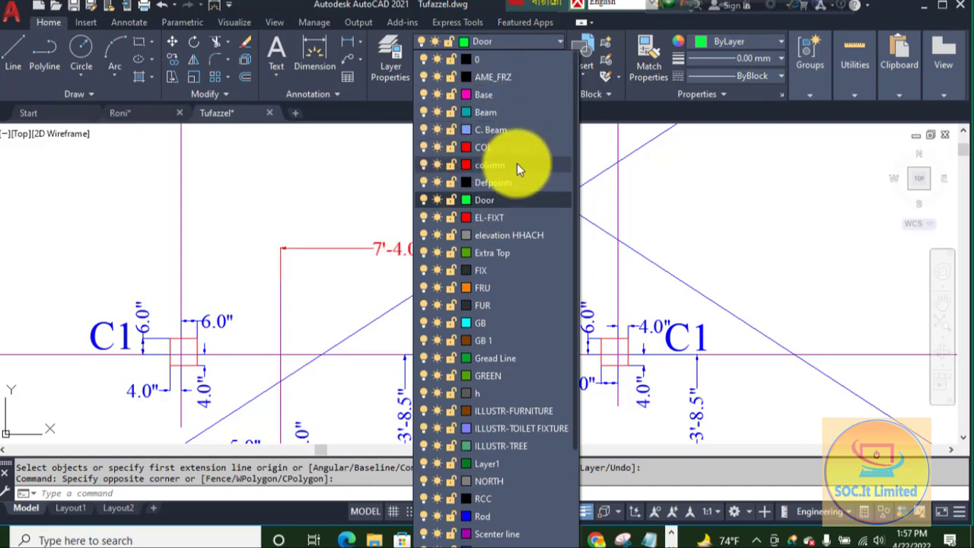
pyautogui.scroll(-3, 477, 419)
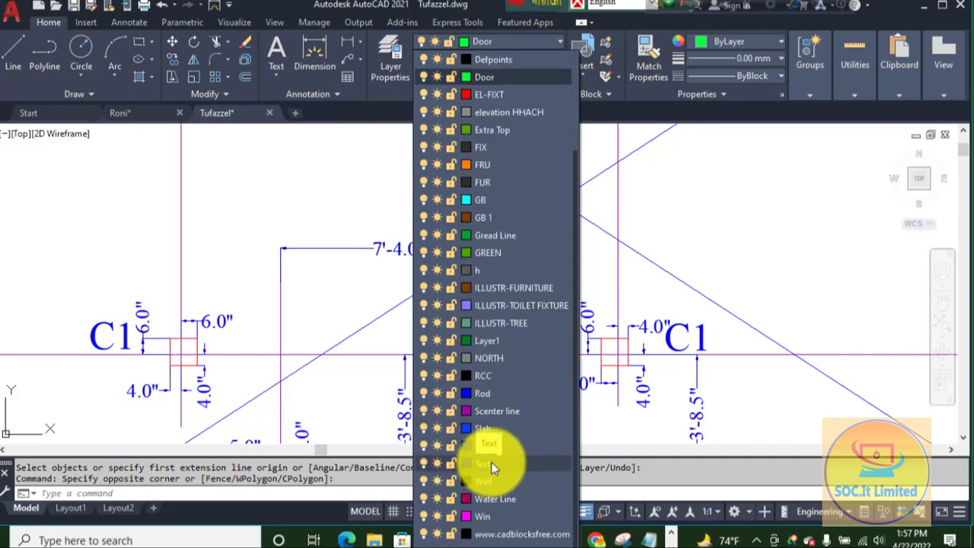
pyautogui.click(328, 301)
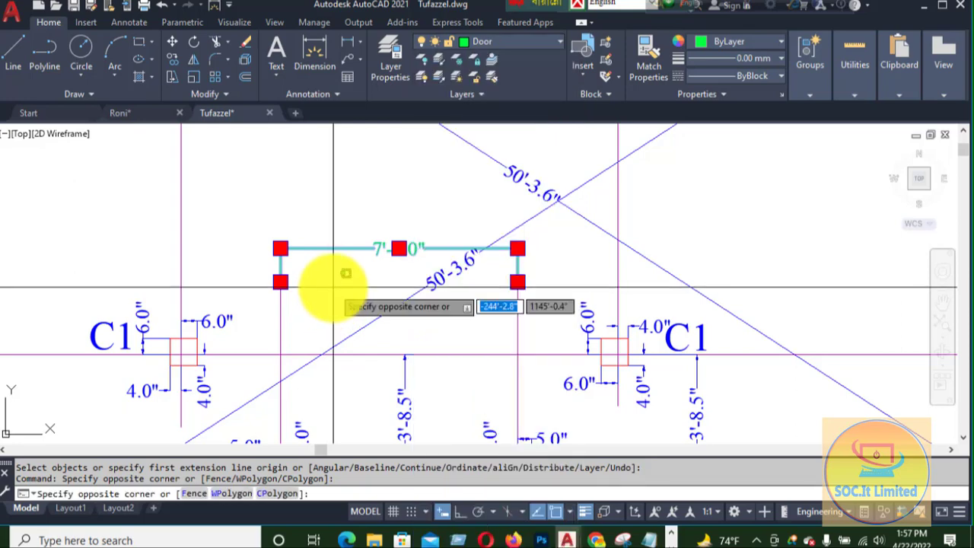
pyautogui.press('Escape')
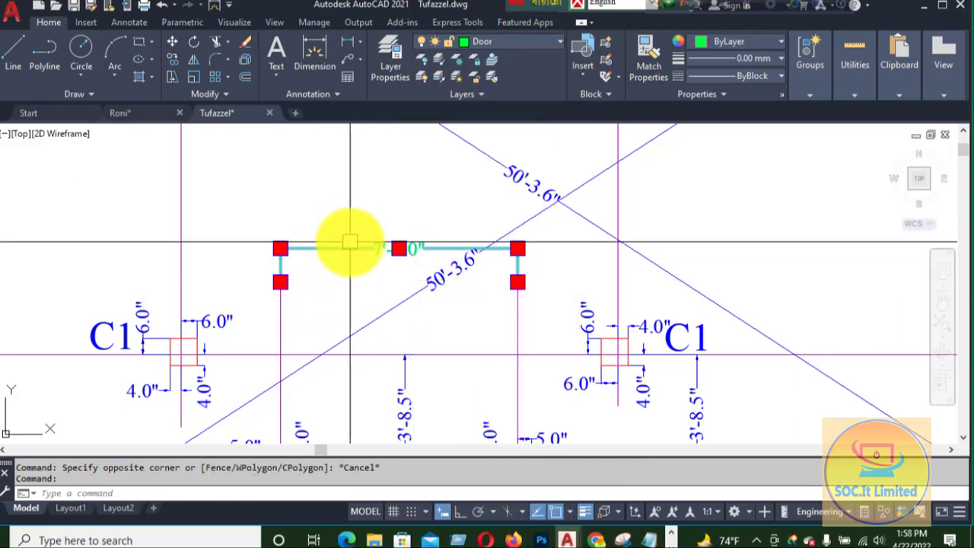
# Erase the selected green dimension between the two inner C2 column centre lines
pyautogui.write('e')
pyautogui.press('Return')
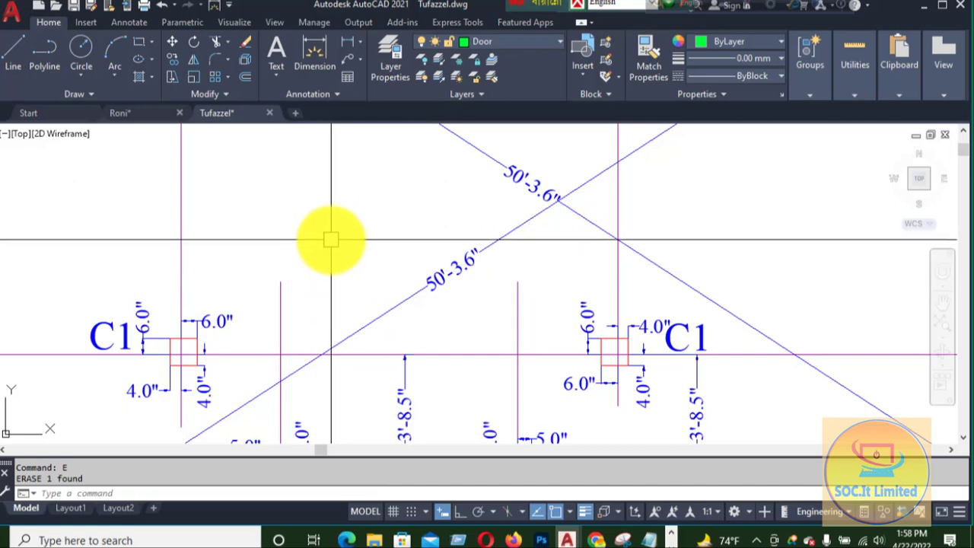
pyautogui.write('t')
pyautogui.press('Return')
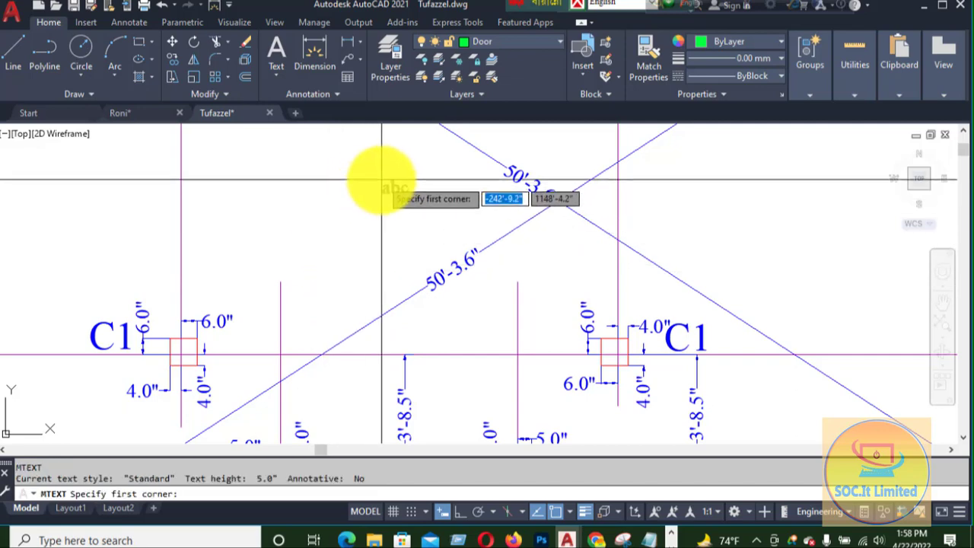
pyautogui.click(381, 179)
pyautogui.click(298, 248)
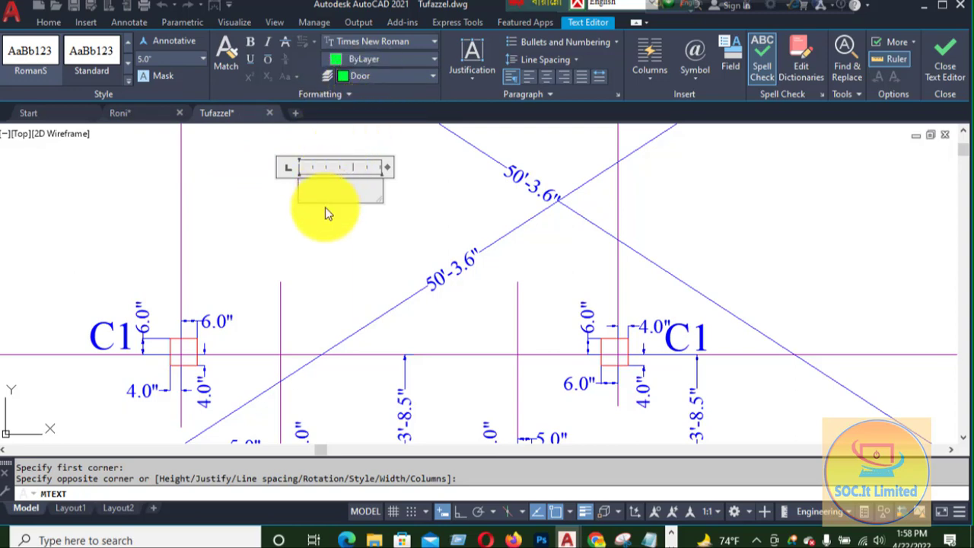
pyautogui.write('kkkkkkk')
pyautogui.press('BackSpace')
pyautogui.press('BackSpace')
pyautogui.press('BackSpace')
pyautogui.press('BackSpace')
pyautogui.press('BackSpace')
pyautogui.press('BackSpace')
pyautogui.press('BackSpace')
pyautogui.click(276, 216)
# Open the layer properties manager and make layer 0 the current layer
pyautogui.scroll(-4, 355, 190)
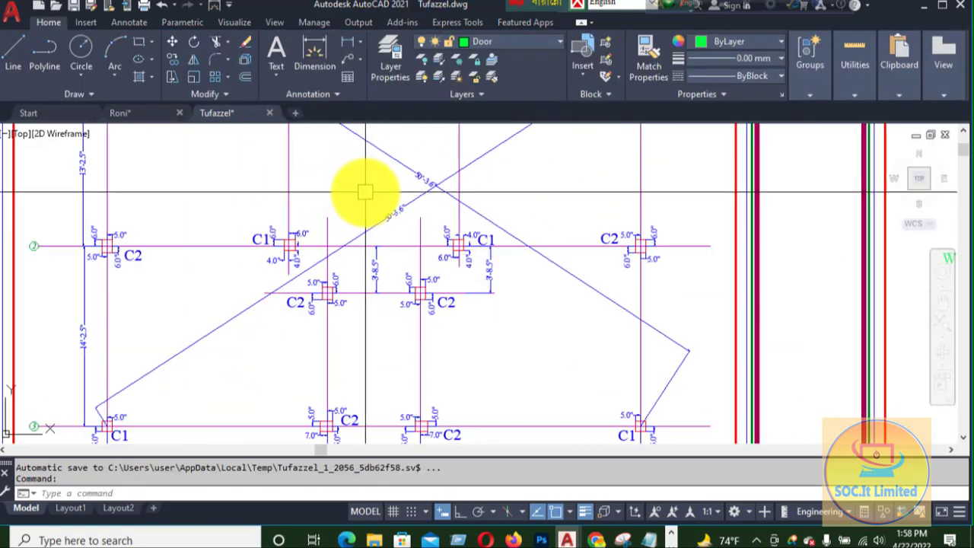
pyautogui.scroll(-6, 271, 189)
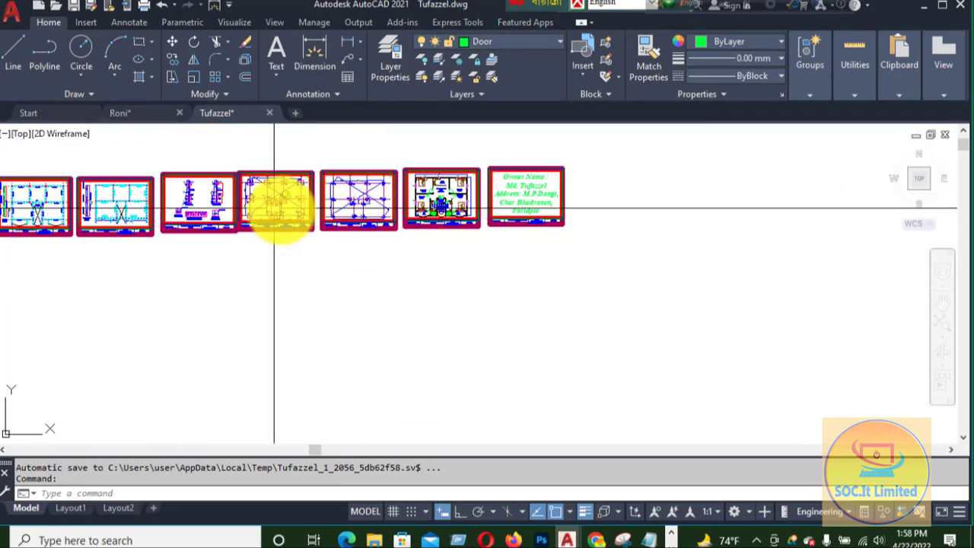
pyautogui.moveTo(153, 119)
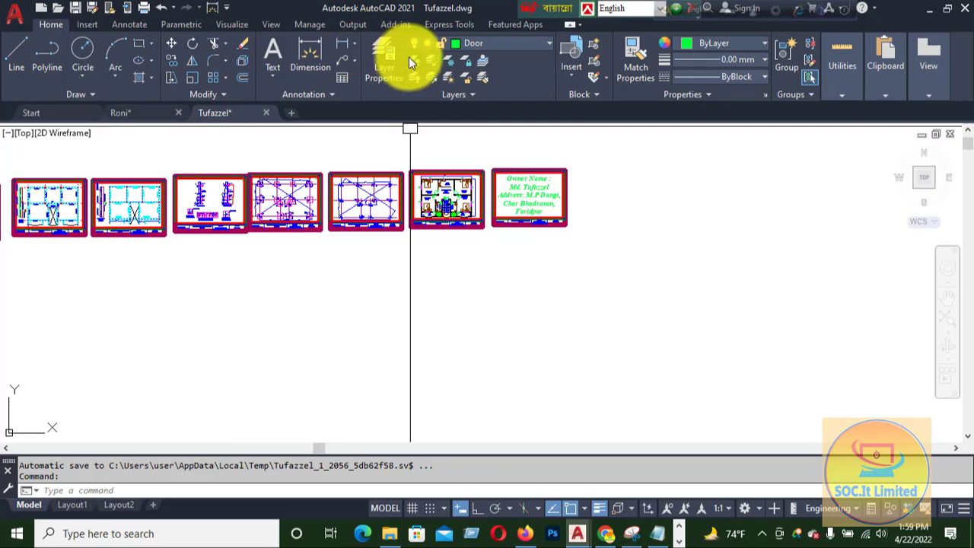
pyautogui.click(384, 72)
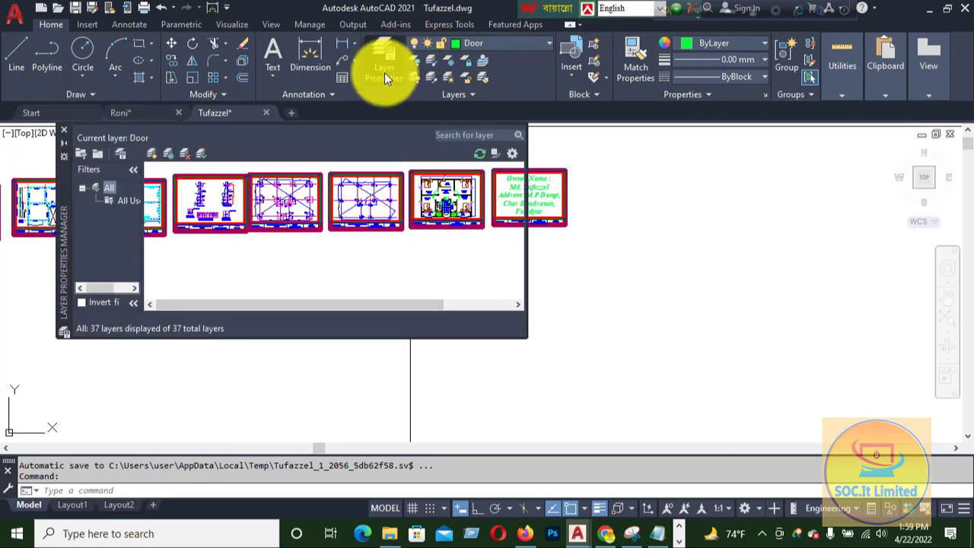
pyautogui.click(205, 154)
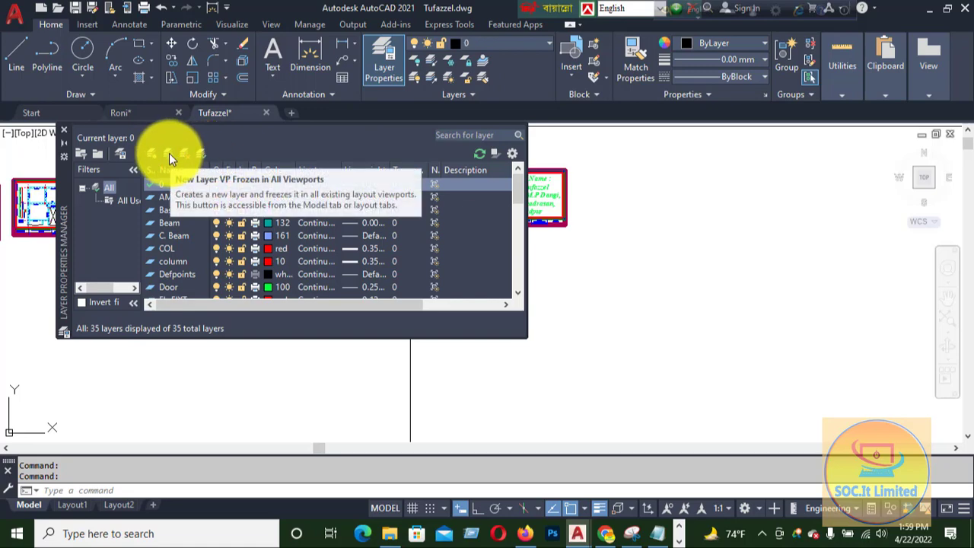
# Create a layer frozen in all viewports, name it Dimention and give it index color 50
pyautogui.click(169, 153)
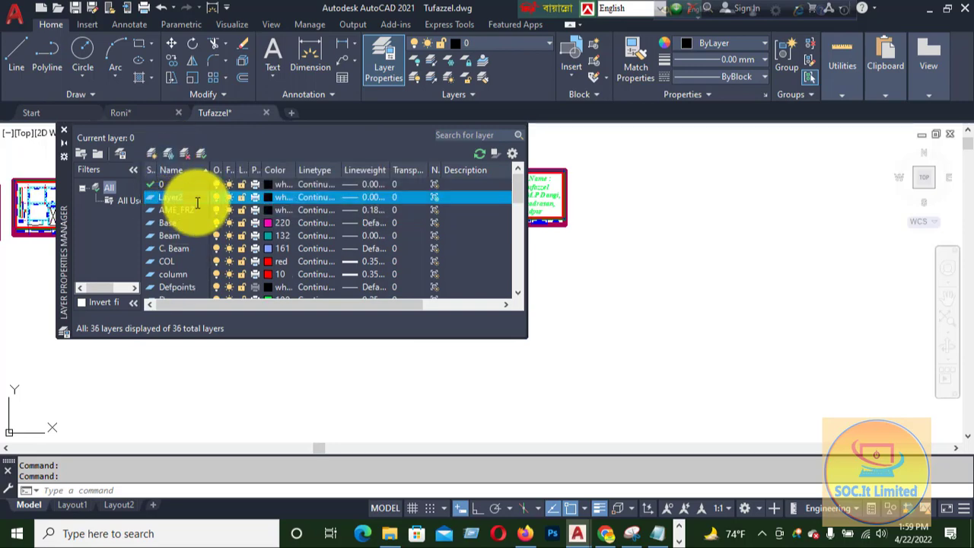
pyautogui.write('Dimention')
pyautogui.click(267, 196)
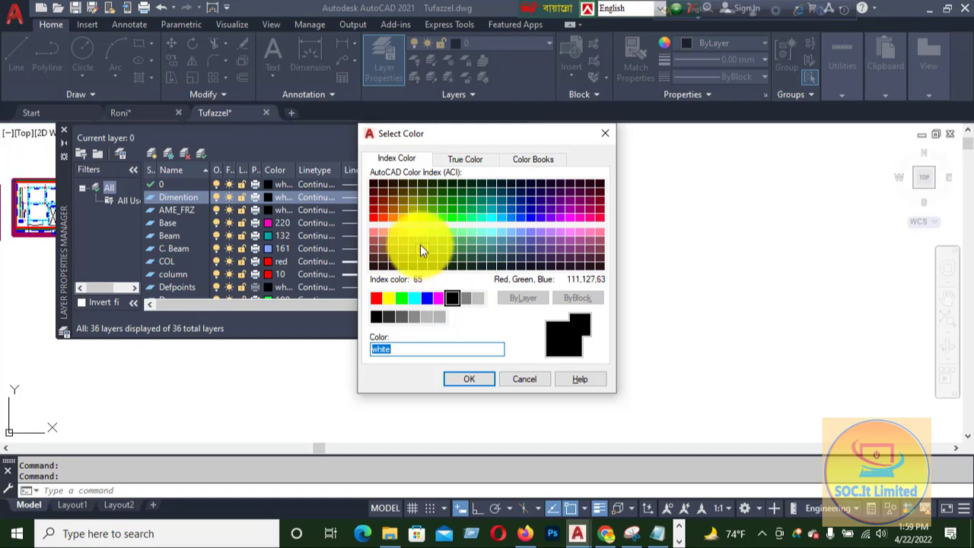
pyautogui.click(412, 218)
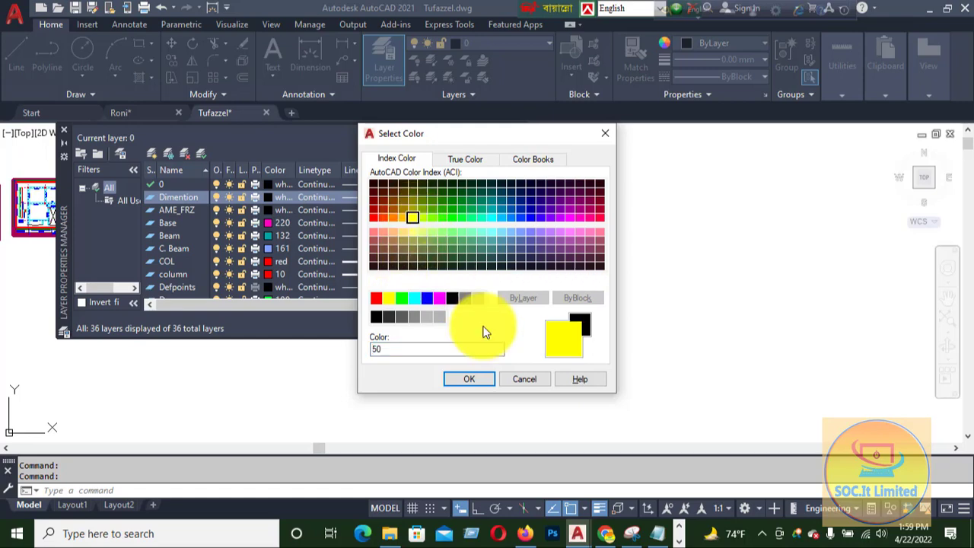
pyautogui.click(464, 380)
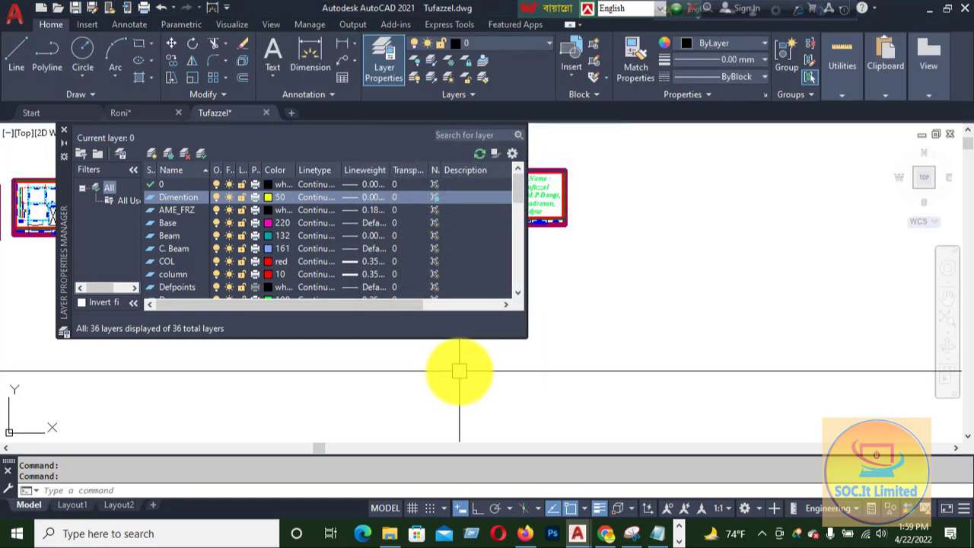
pyautogui.click(64, 130)
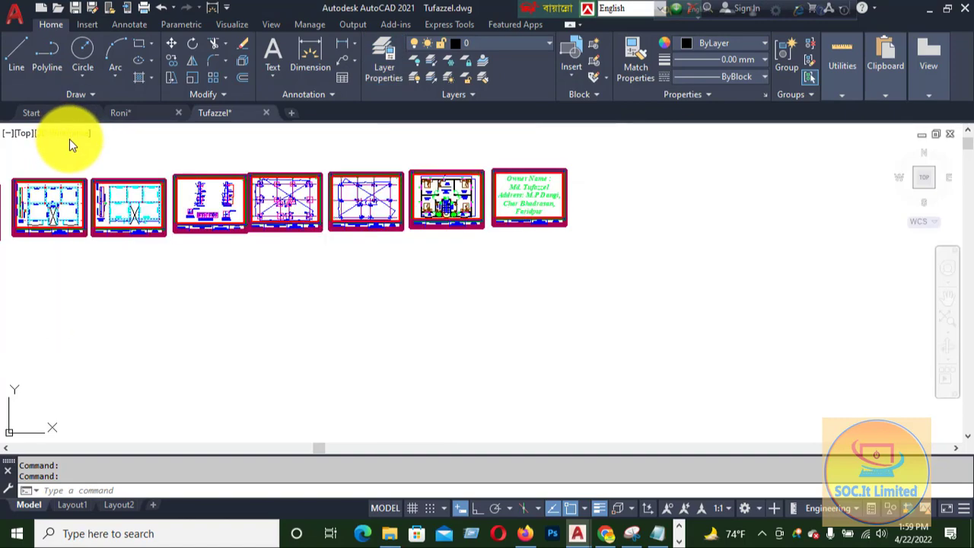
# Set the Dimention layer's color to index color 160
pyautogui.scroll(10, 278, 191)
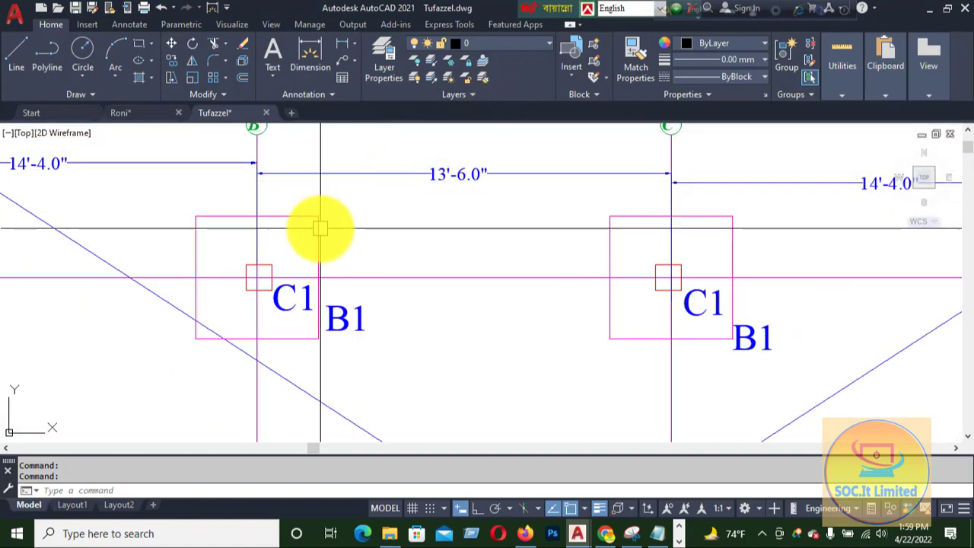
pyautogui.scroll(-4, 329, 221)
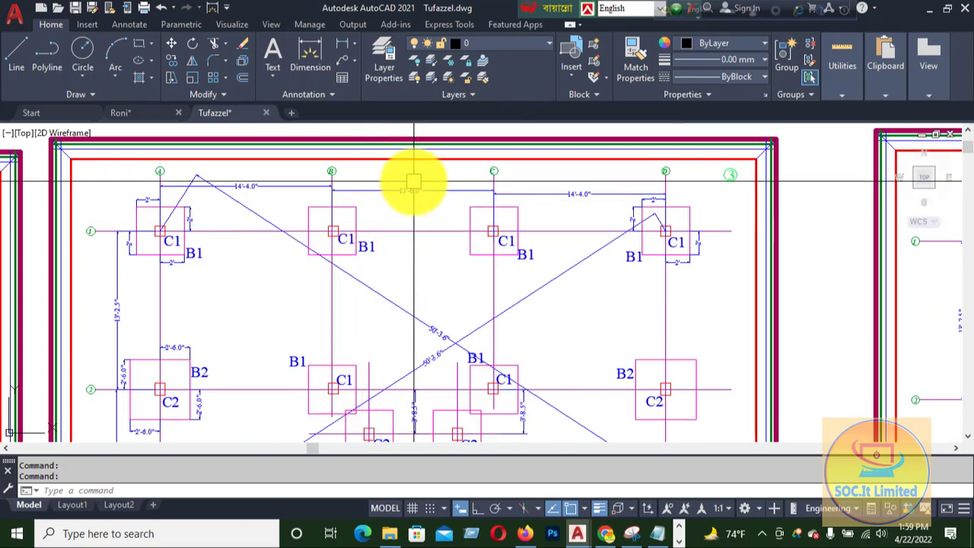
pyautogui.scroll(2, 413, 183)
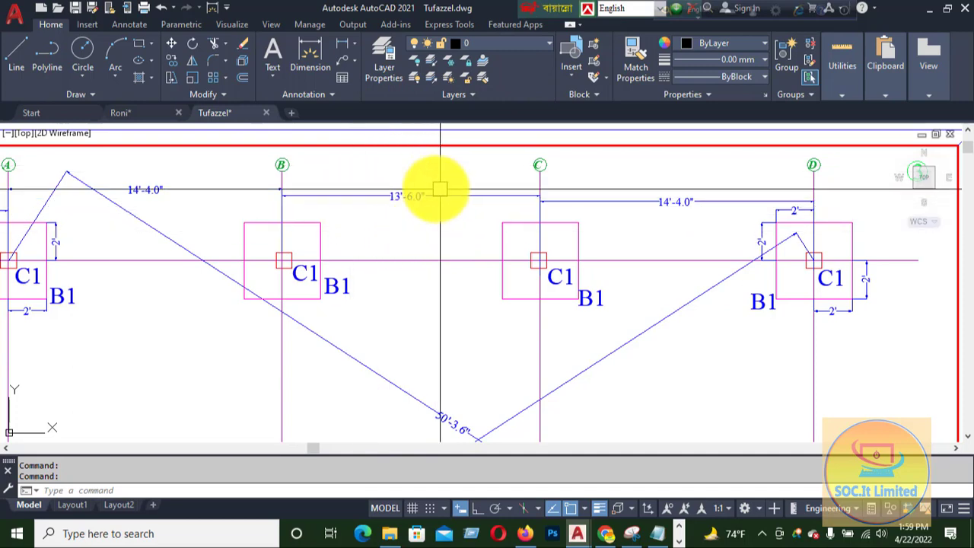
pyautogui.scroll(3, 373, 184)
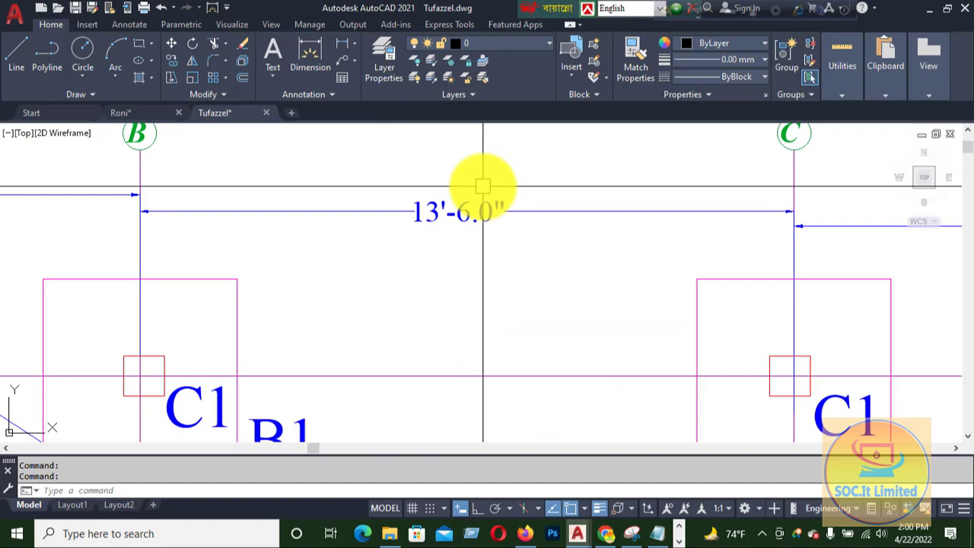
pyautogui.click(539, 46)
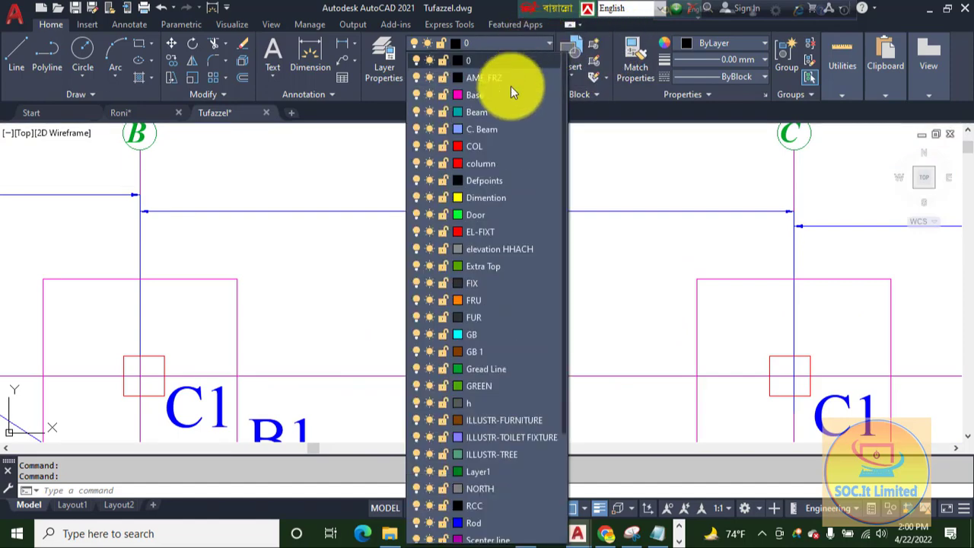
pyautogui.click(457, 198)
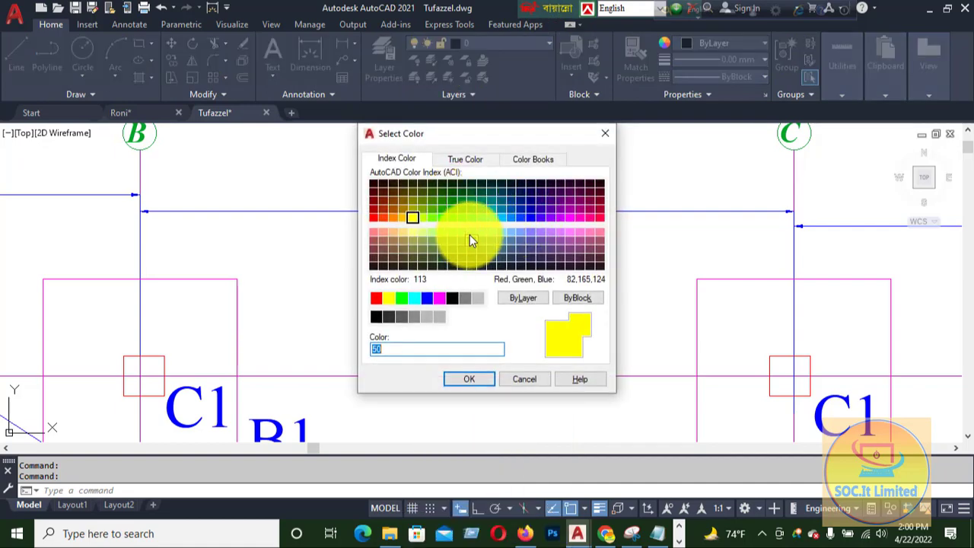
pyautogui.click(526, 219)
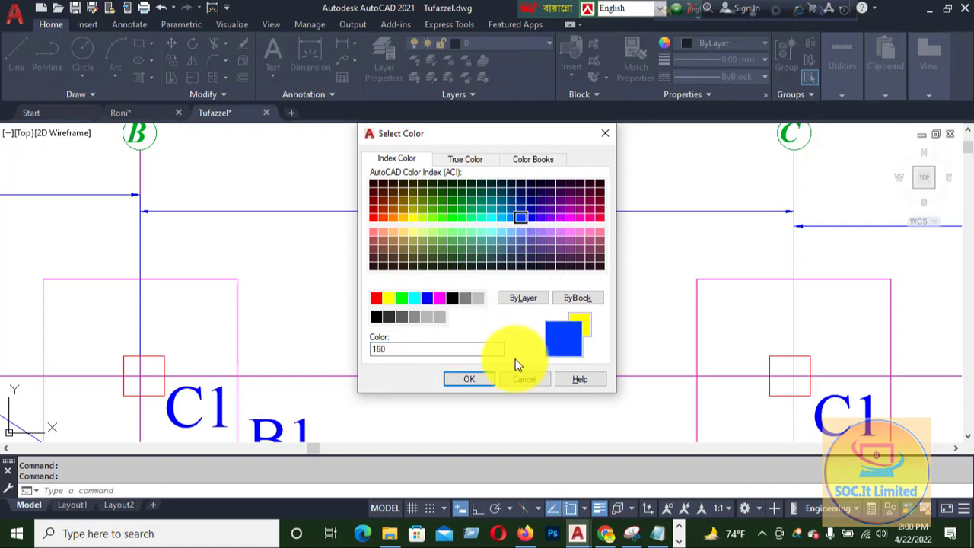
pyautogui.click(477, 378)
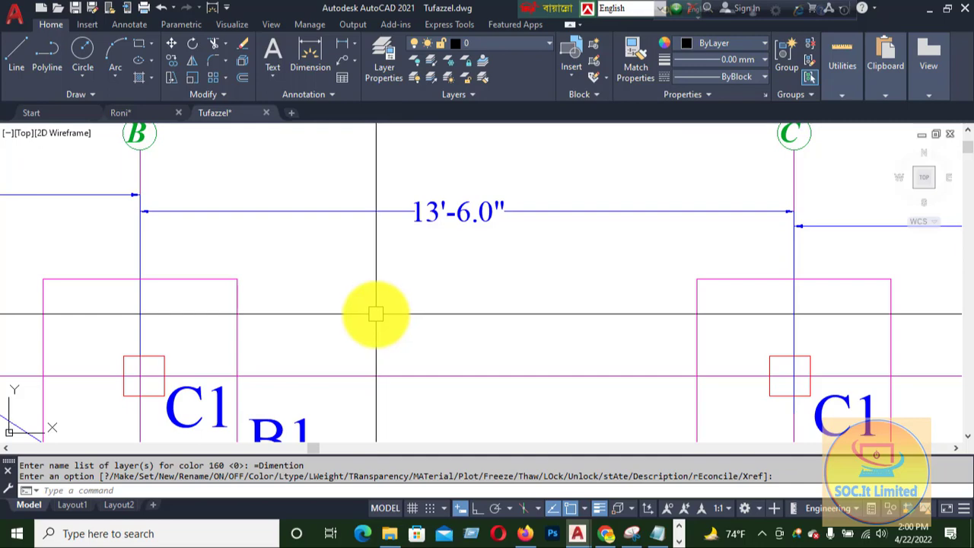
pyautogui.click(294, 51)
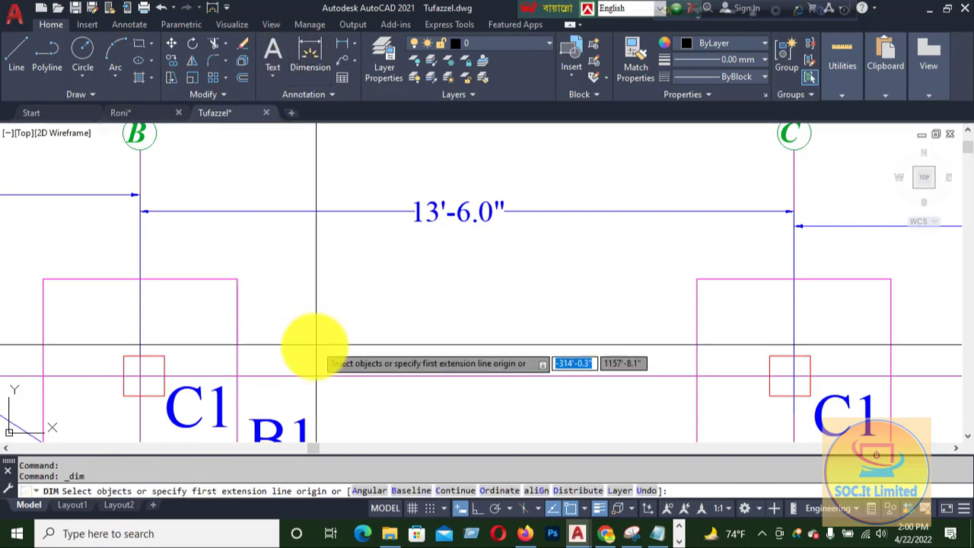
pyautogui.click(237, 279)
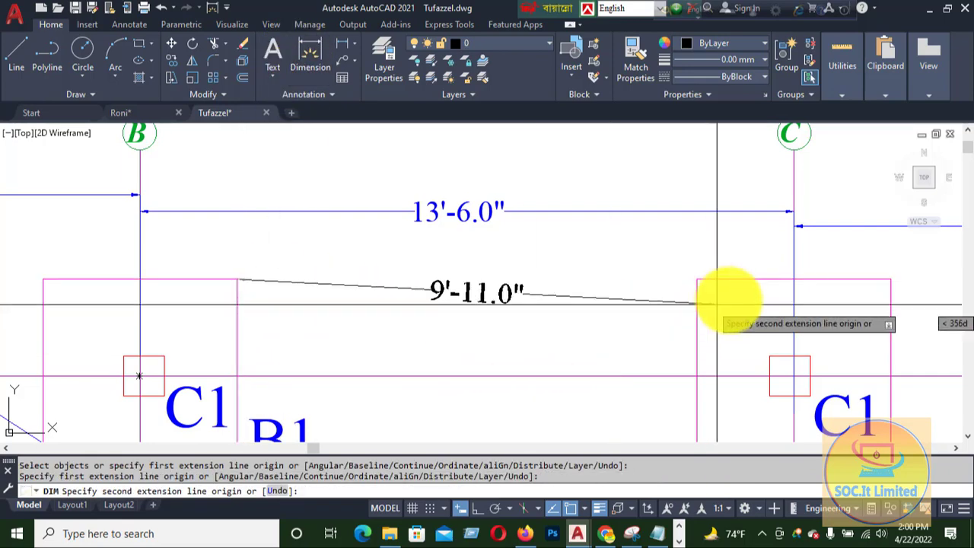
pyautogui.click(696, 280)
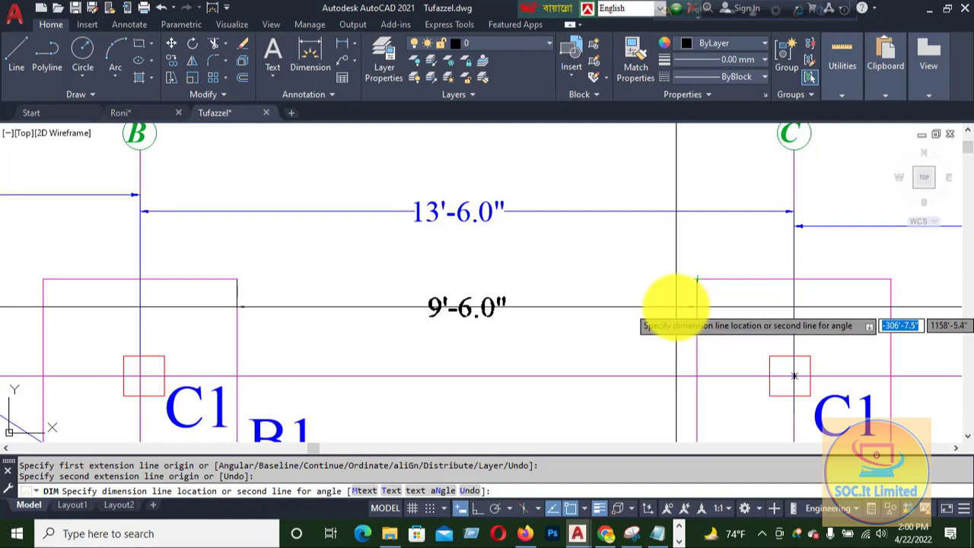
pyautogui.press('Escape')
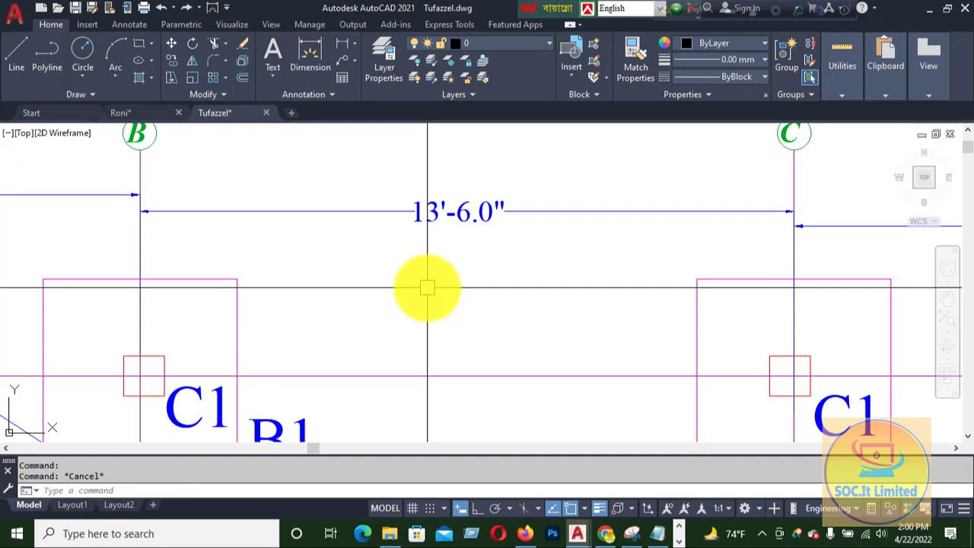
# Set the DIMLAYER variable to Dimention for new dimensions
pyautogui.write('DI')
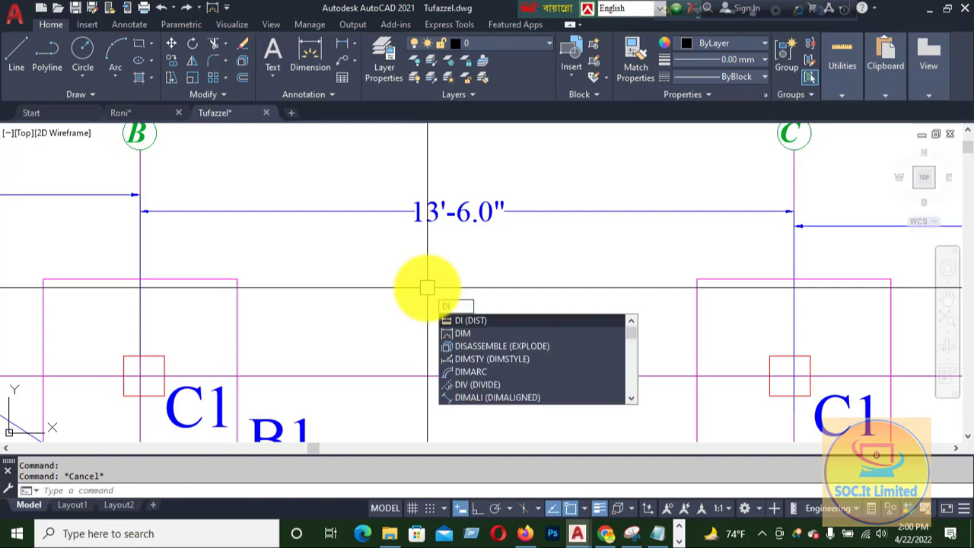
pyautogui.write('M')
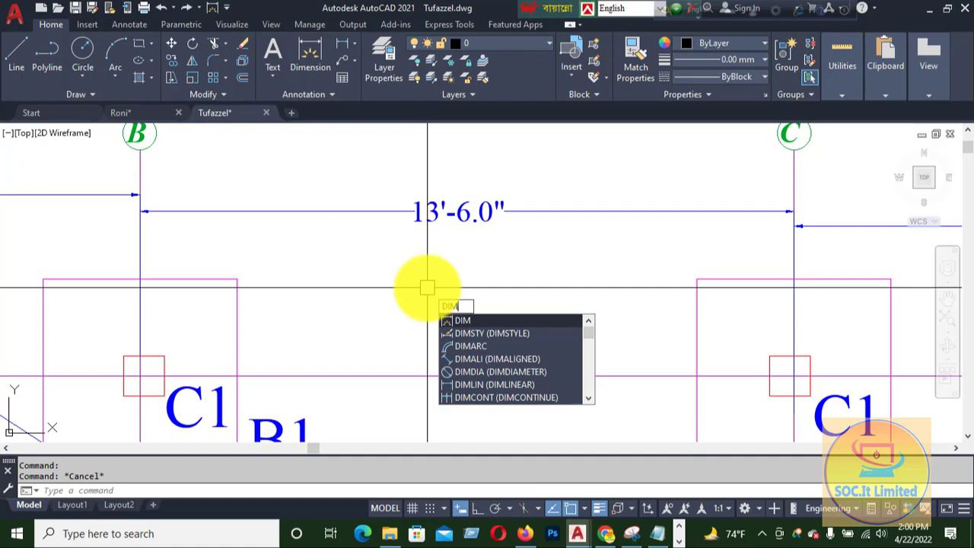
pyautogui.write('LAYER')
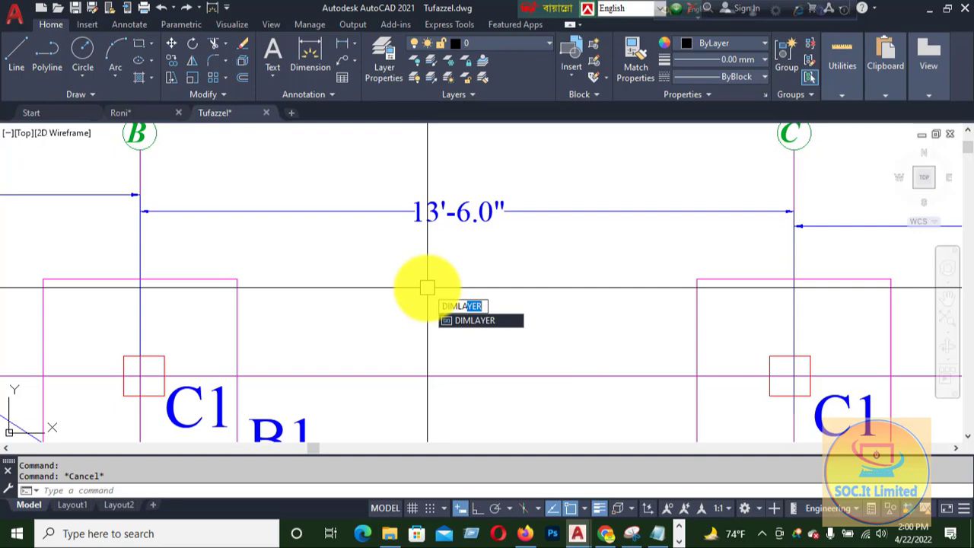
pyautogui.click(451, 320)
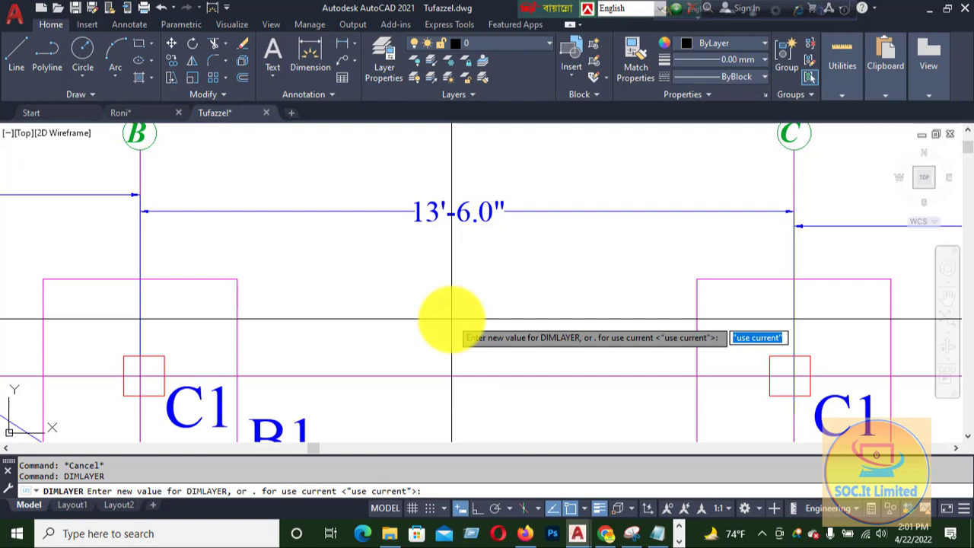
pyautogui.write('Di')
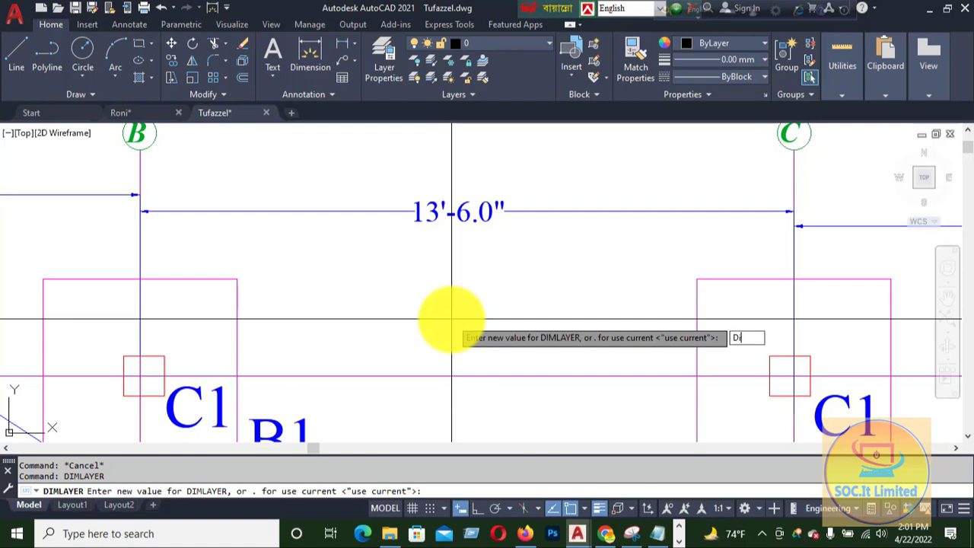
pyautogui.write('mention')
pyautogui.press('Return')
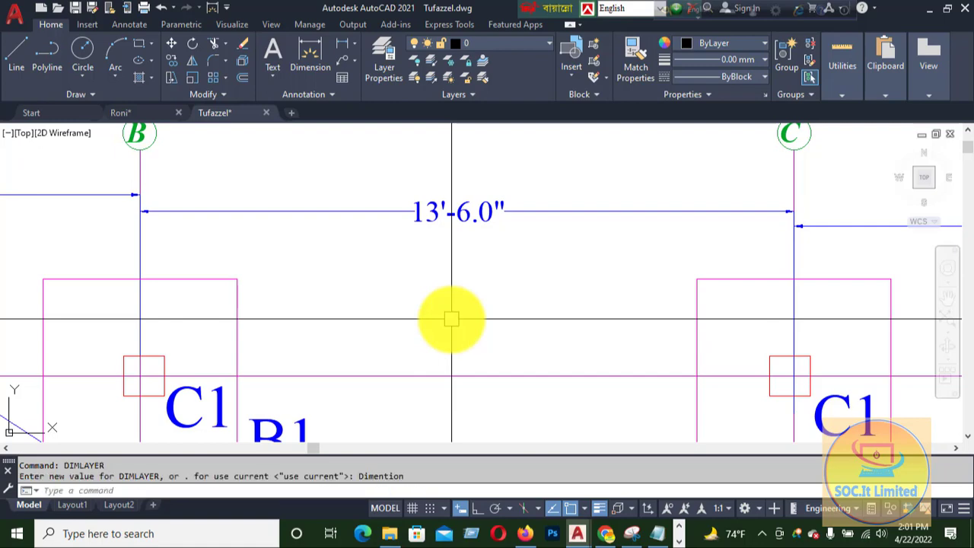
# Dimension the gap between the facing upper corners of the two B1 bases on grids B and C, with the dimension line slightly below them
pyautogui.click(306, 54)
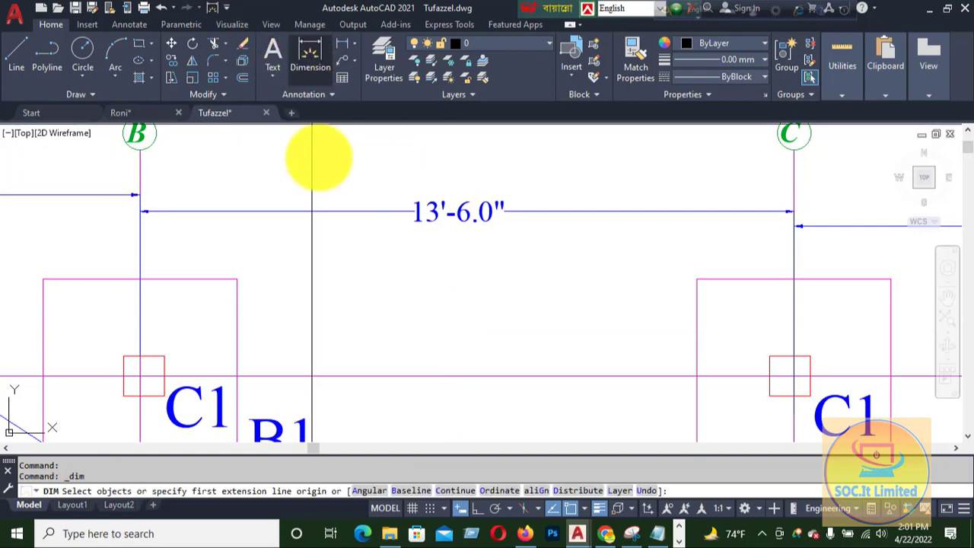
pyautogui.click(236, 278)
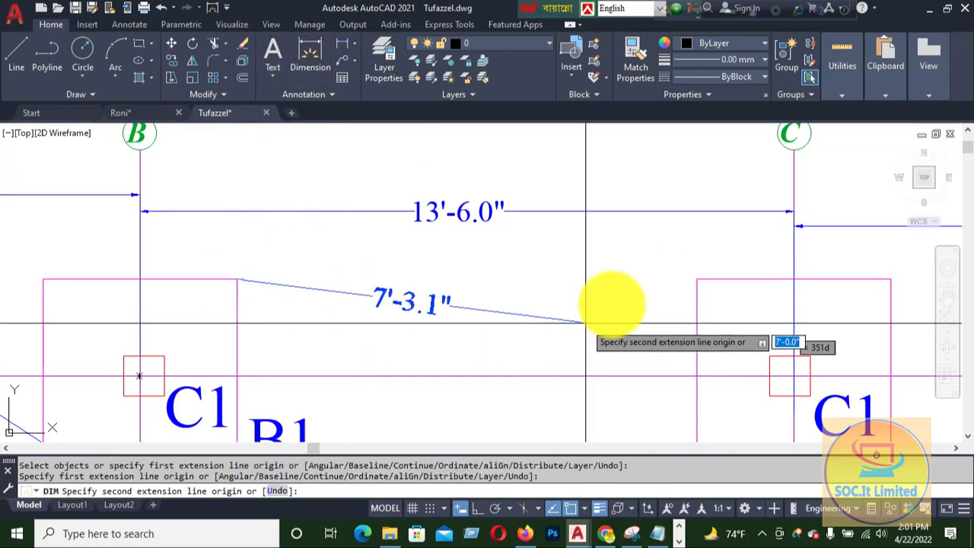
pyautogui.click(697, 278)
pyautogui.click(662, 303)
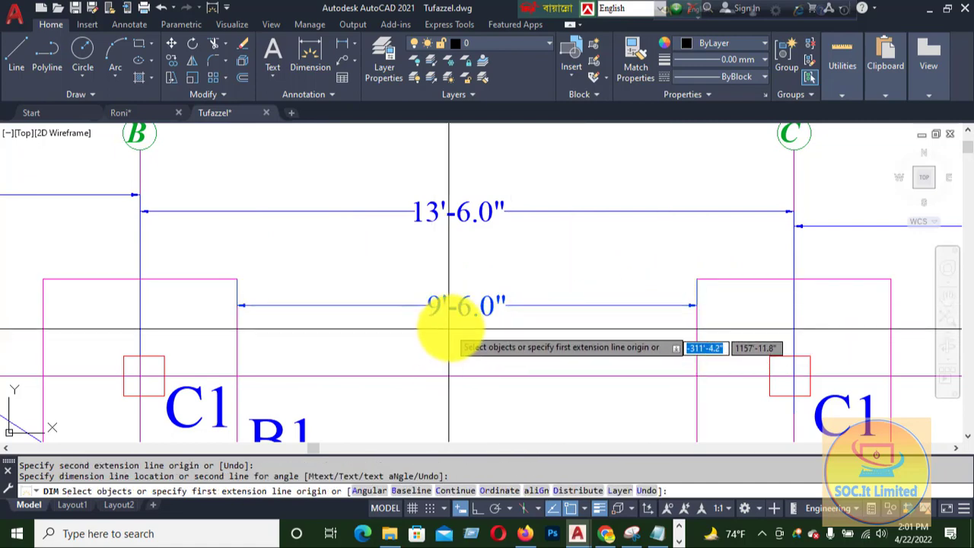
pyautogui.scroll(5, 446, 328)
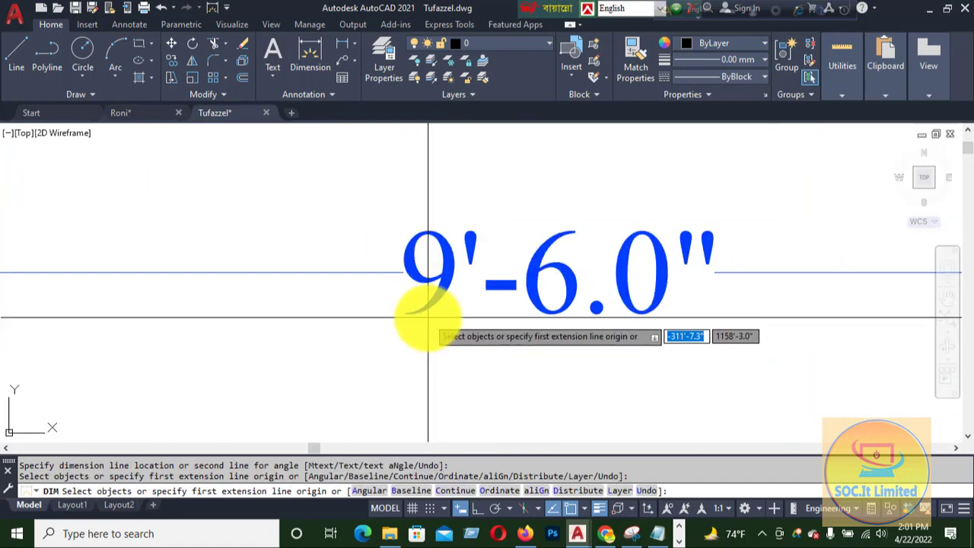
pyautogui.press('Return')
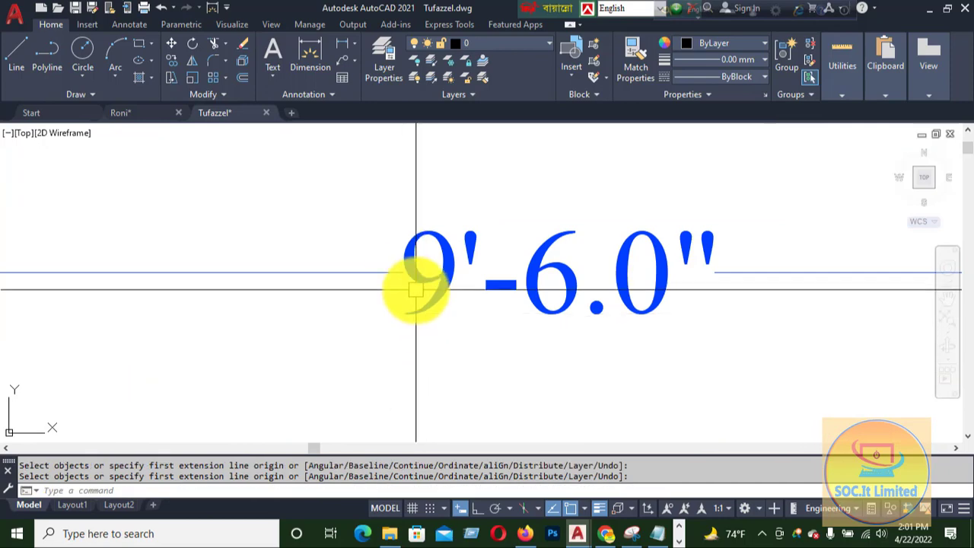
# Check the layer of the new dimension between the two B1 bases on grids B and C, and erase that dimension
pyautogui.click(397, 272)
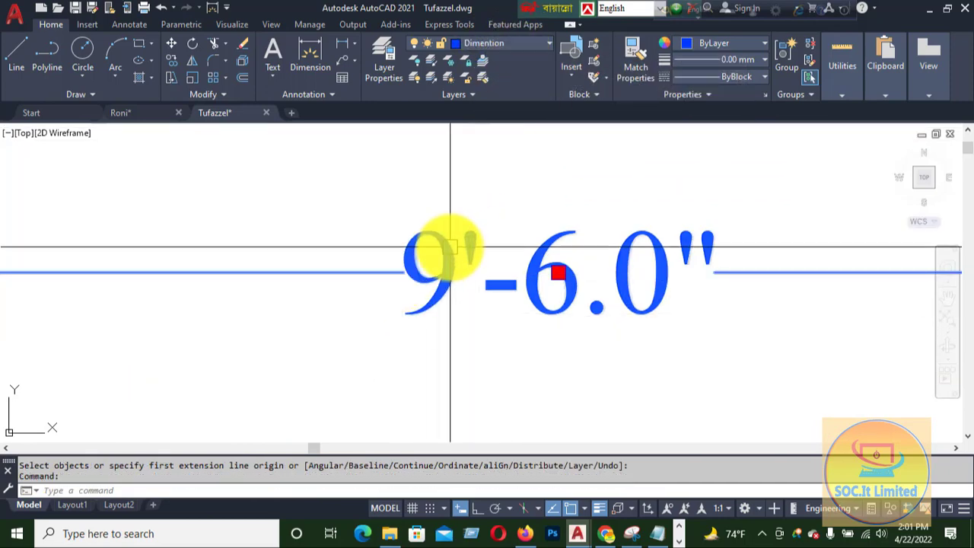
pyautogui.scroll(-1, 491, 246)
pyautogui.scroll(-1, 491, 245)
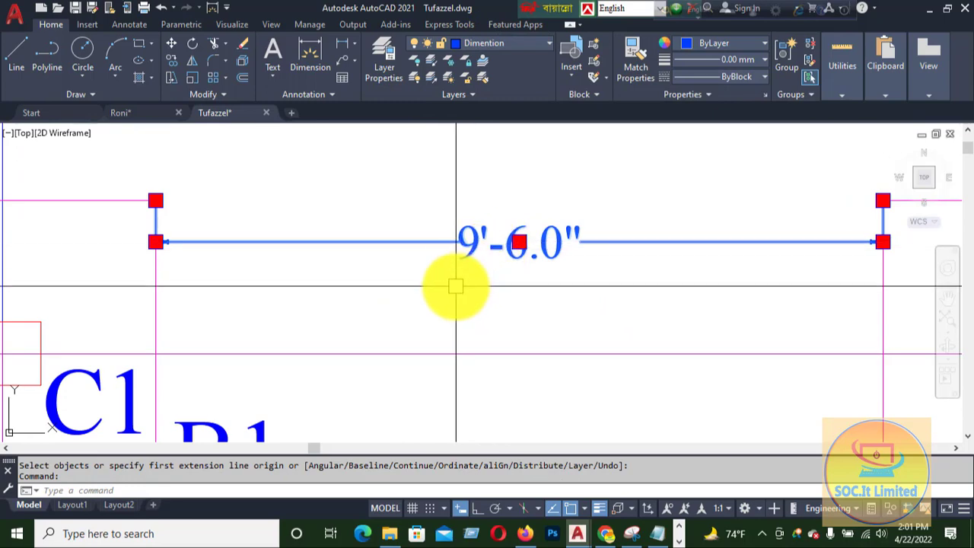
pyautogui.write('E')
pyautogui.press('Return')
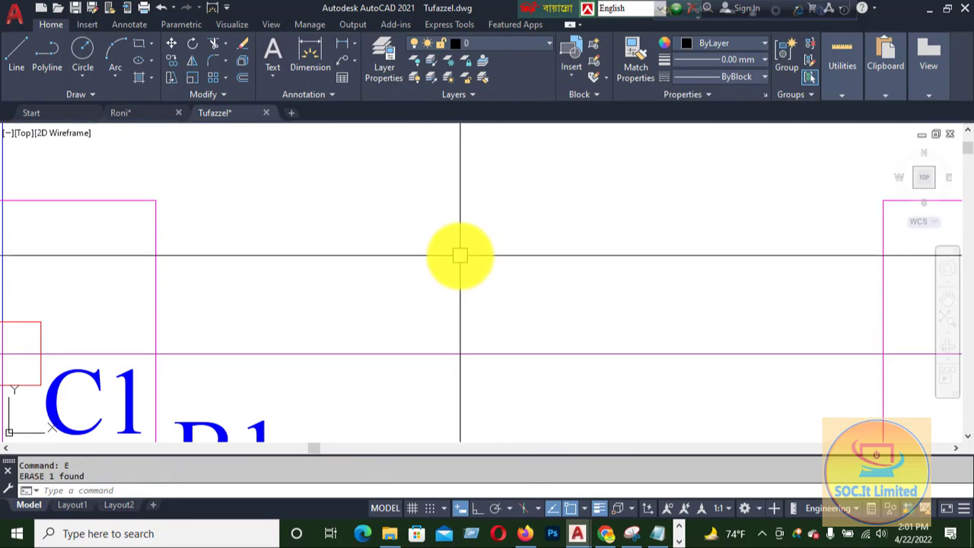
pyautogui.rightClick(459, 255)
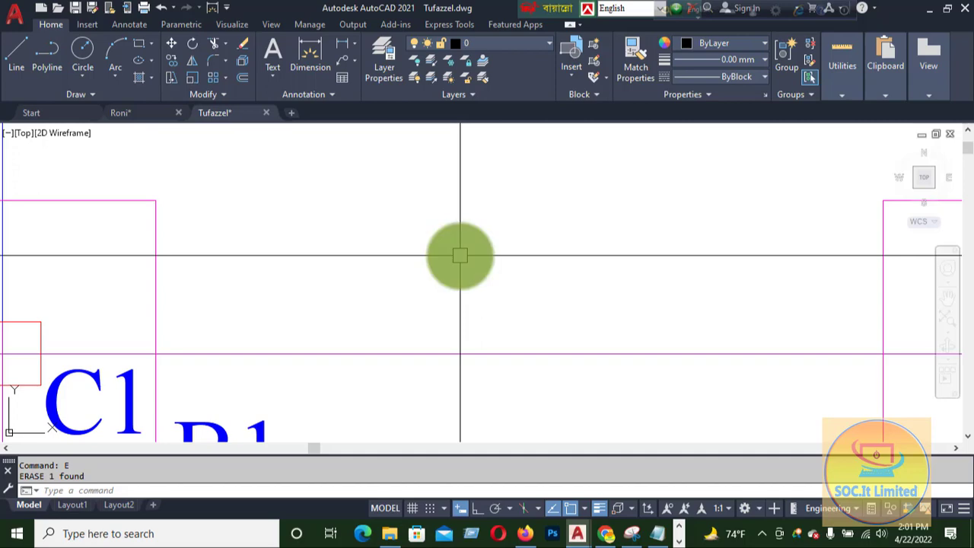
# Set the TEXTLAYER variable to the text layer for new text
pyautogui.write('TEXT')
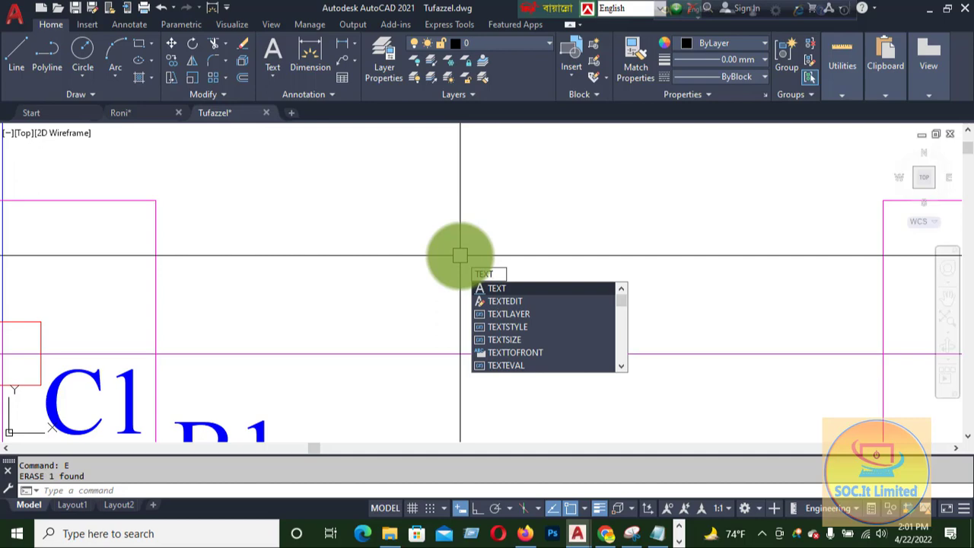
pyautogui.click(487, 313)
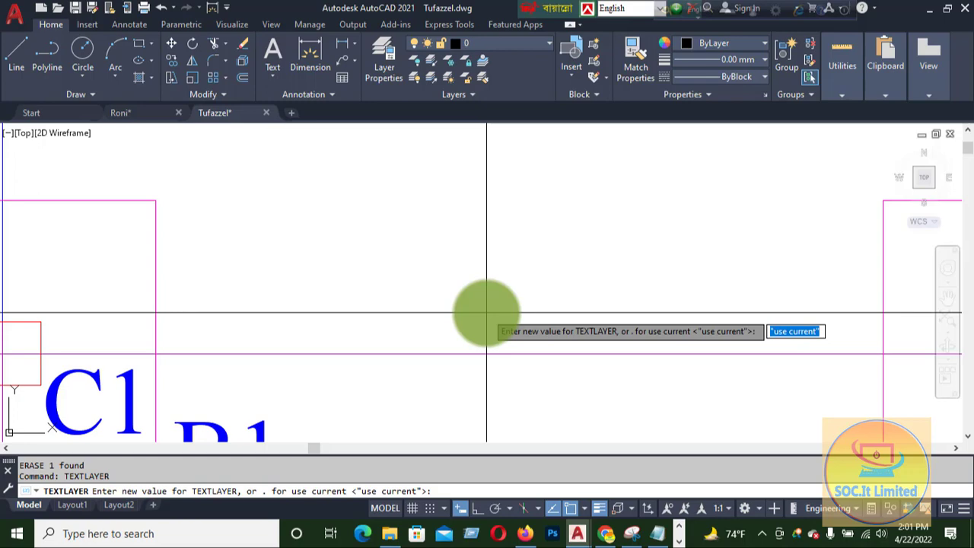
pyautogui.write('te')
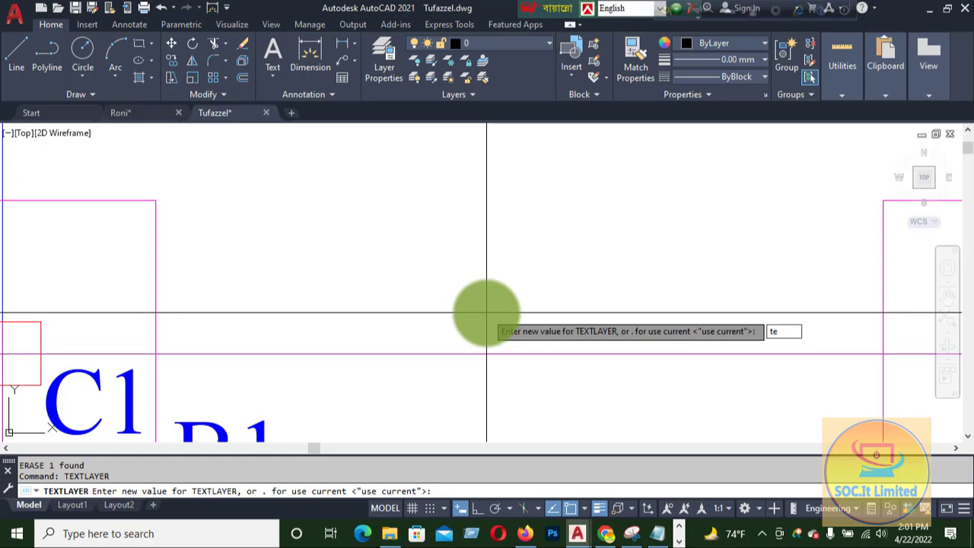
pyautogui.write('xt')
pyautogui.press('Return')
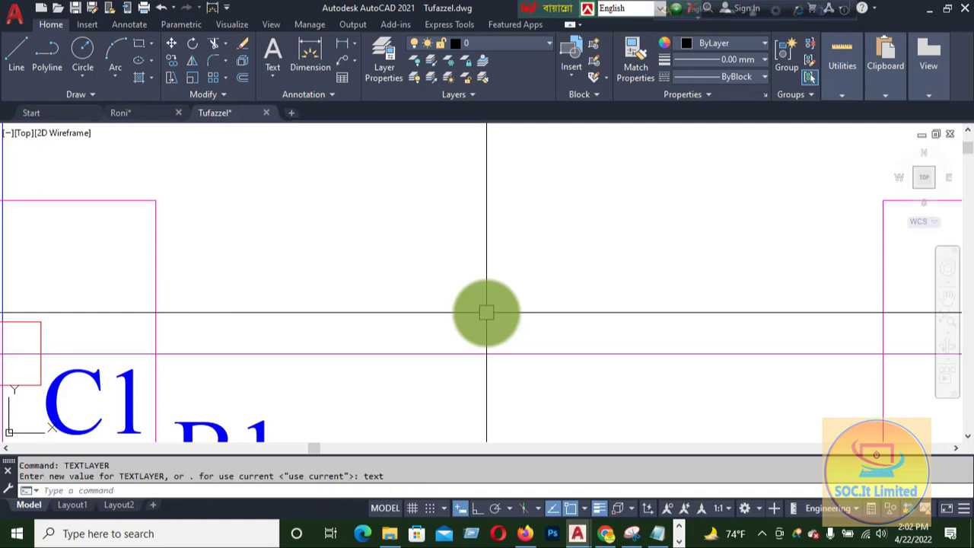
# Try a multiline text box in the gap between the two B1 bases to check which layer it takes
pyautogui.write('t')
pyautogui.press('Return')
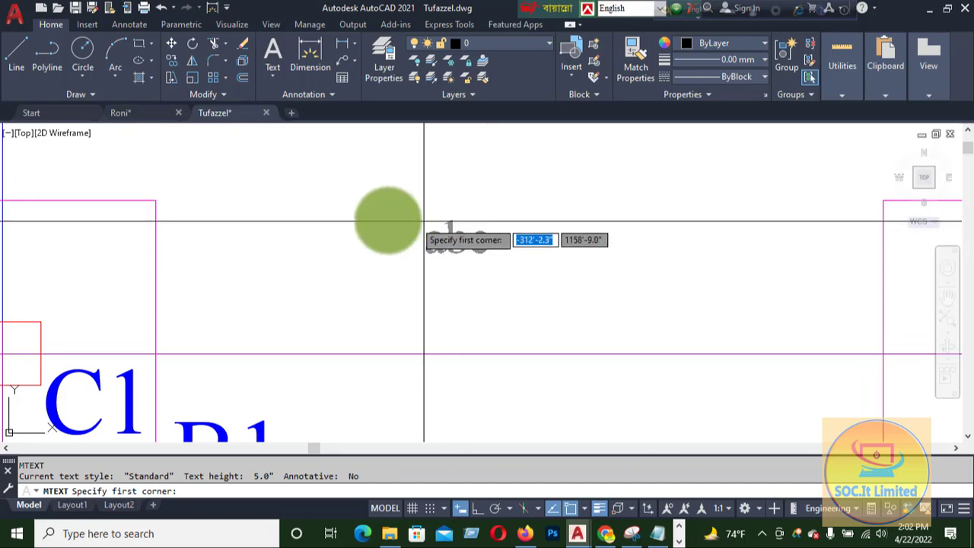
pyautogui.click(374, 214)
pyautogui.click(540, 276)
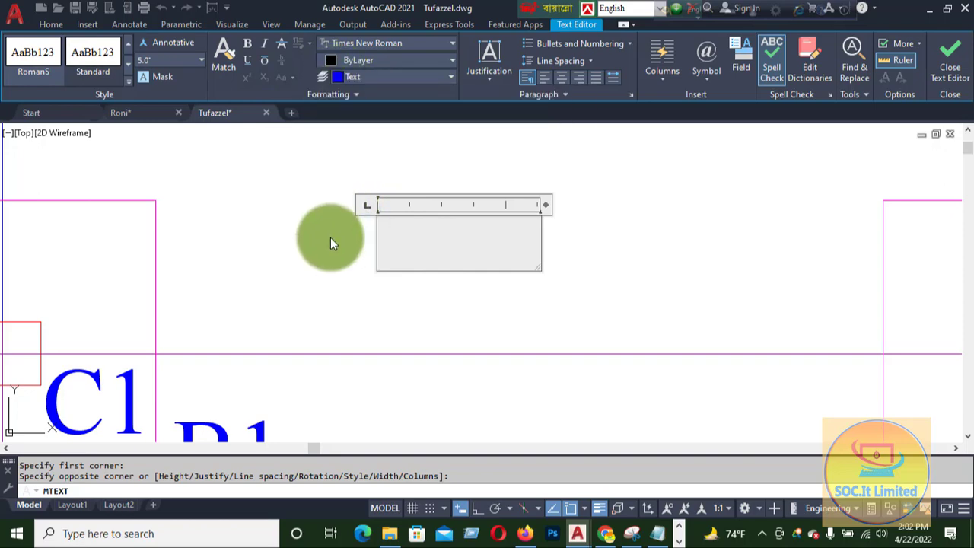
pyautogui.press('Escape')
pyautogui.press('Escape')
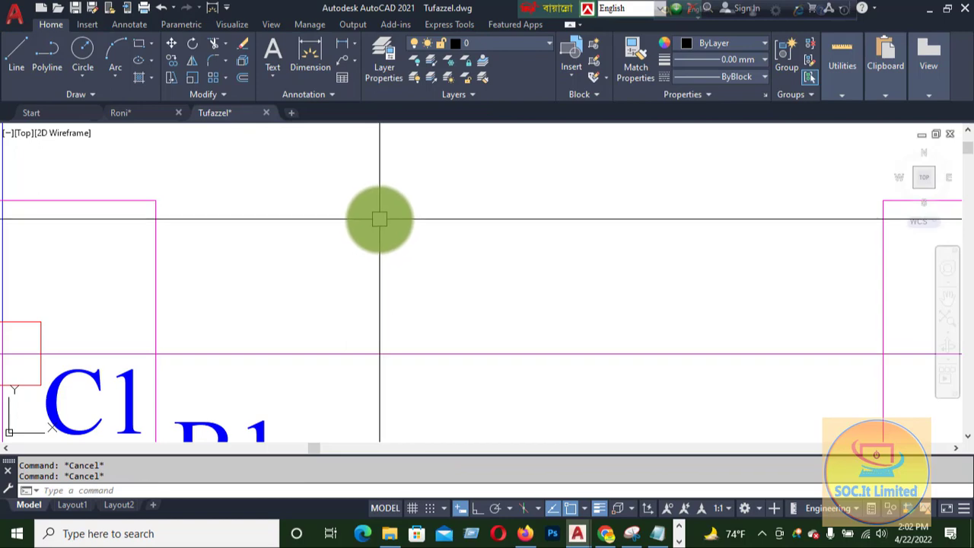
# Look up the center line layer's name in the layer list and set the CENTERLAYER variable to scenter line
pyautogui.scroll(-3, 379, 219)
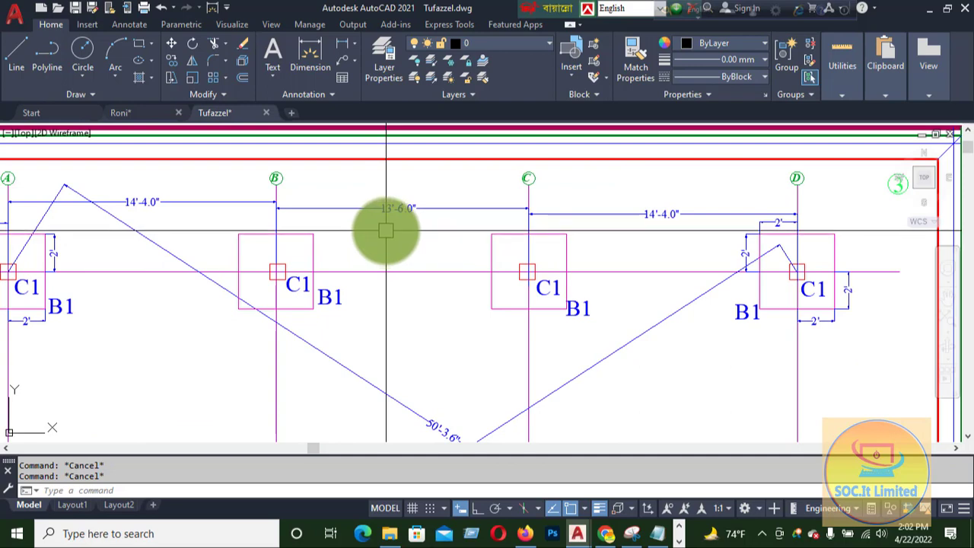
pyautogui.scroll(4, 386, 231)
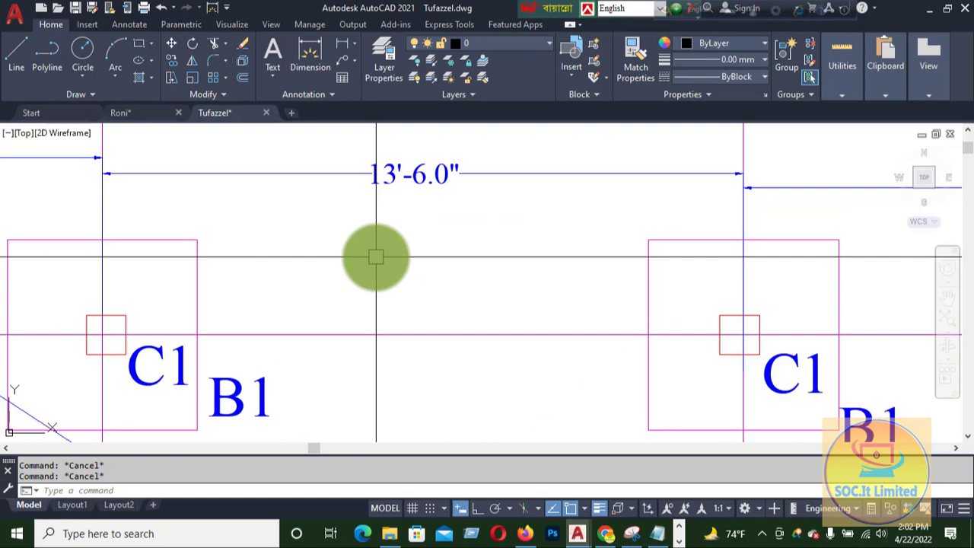
pyautogui.write('CENTER')
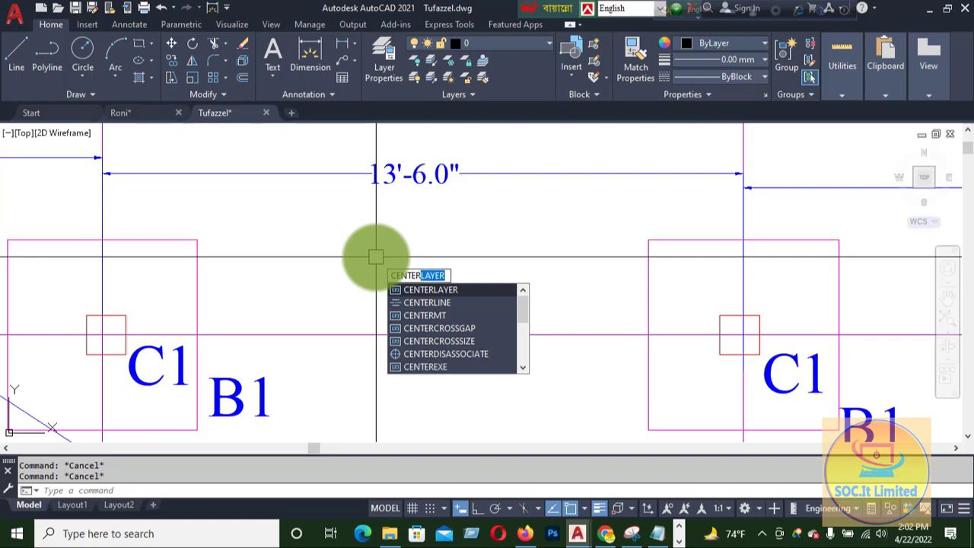
pyautogui.click(426, 290)
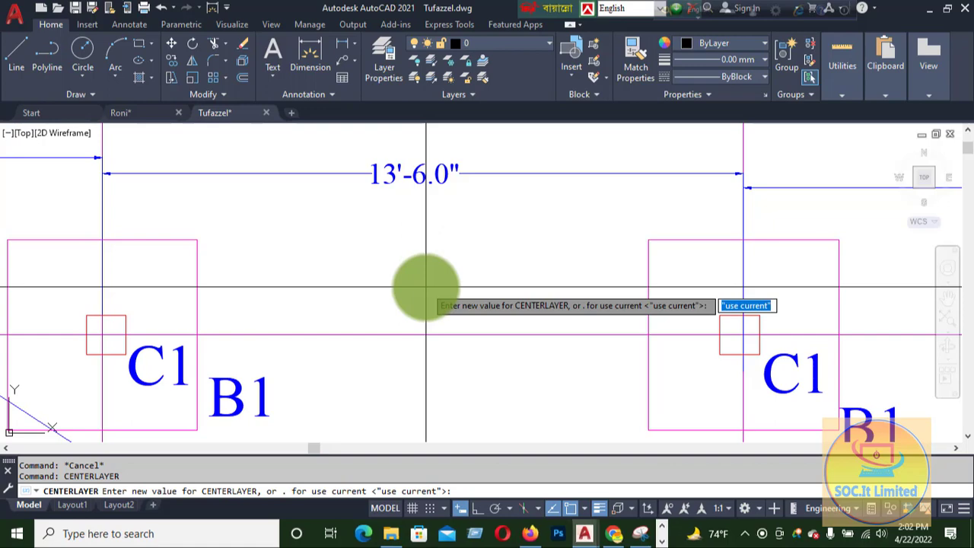
pyautogui.click(546, 43)
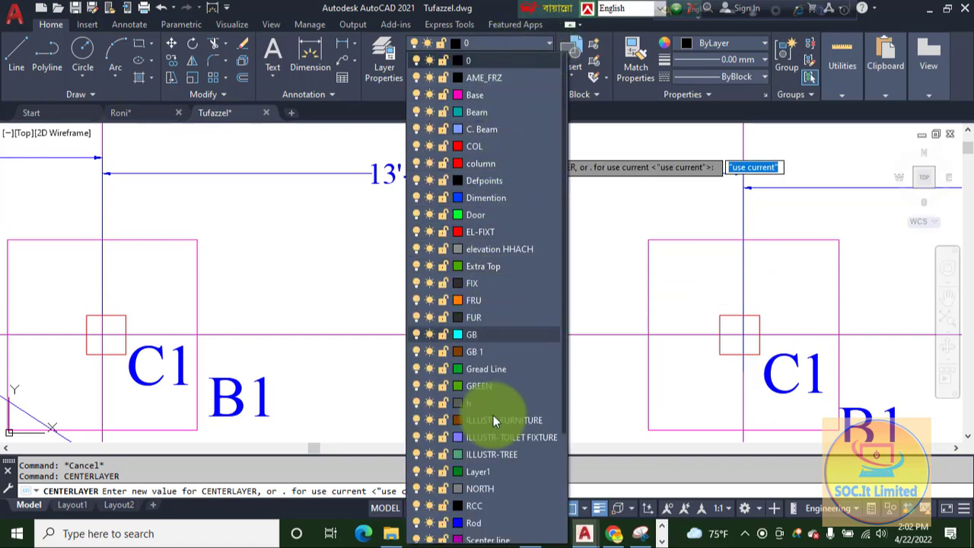
pyautogui.scroll(-2, 493, 482)
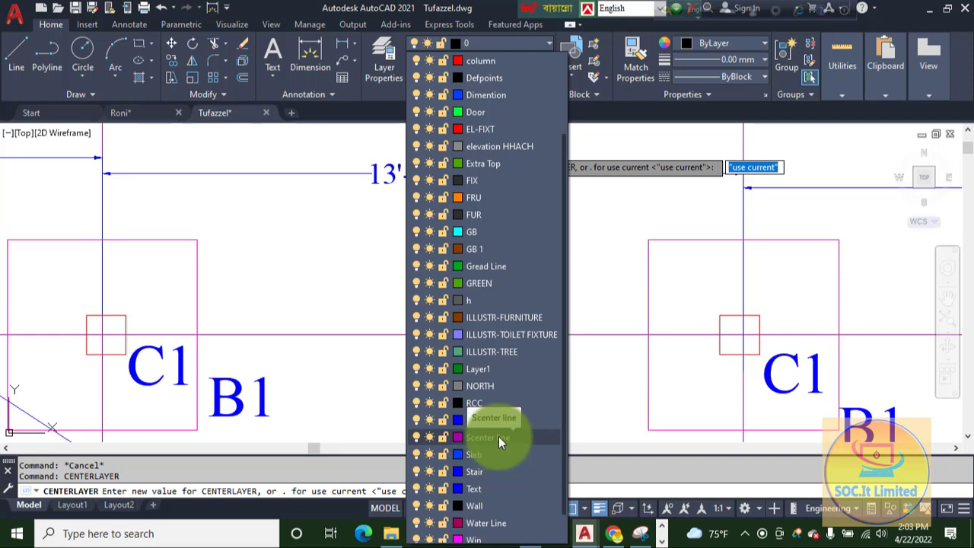
pyautogui.click(733, 161)
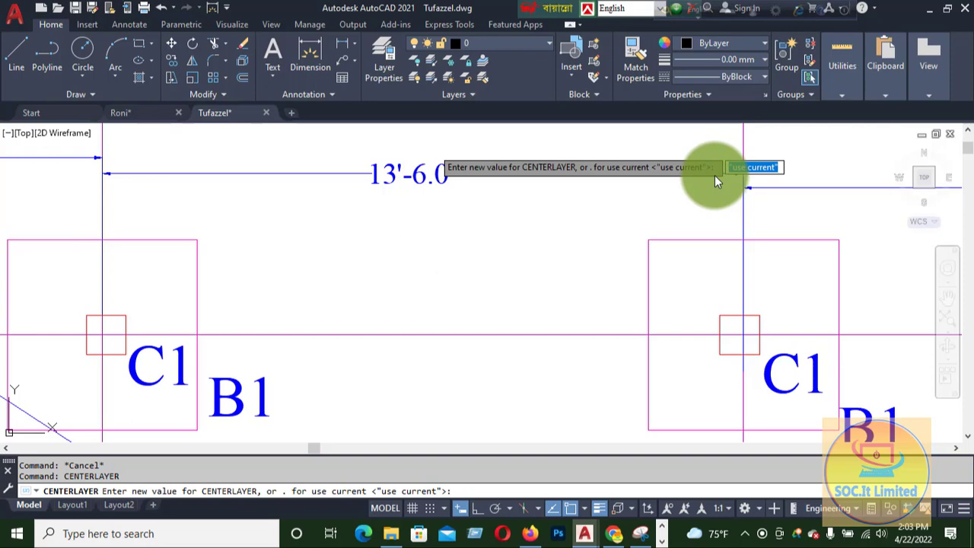
pyautogui.write('scenter line')
pyautogui.press('Return')
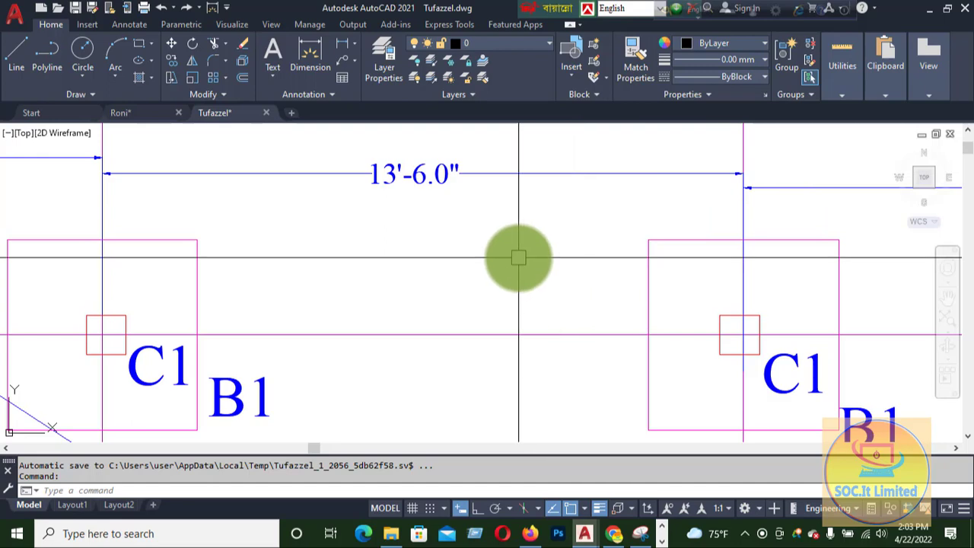
# Create a centerline midway between the facing vertical edges of the B1 bases on grids B and C
pyautogui.click(131, 24)
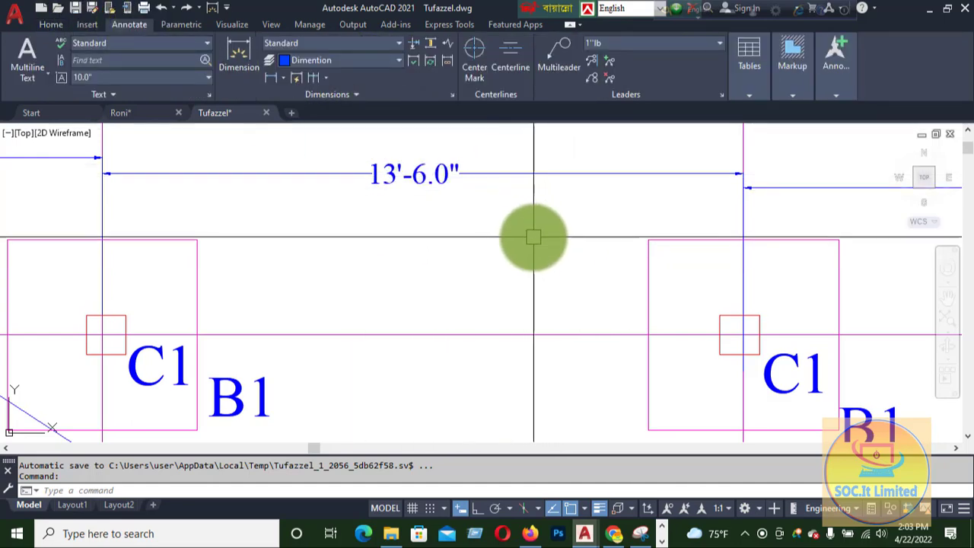
pyautogui.click(508, 51)
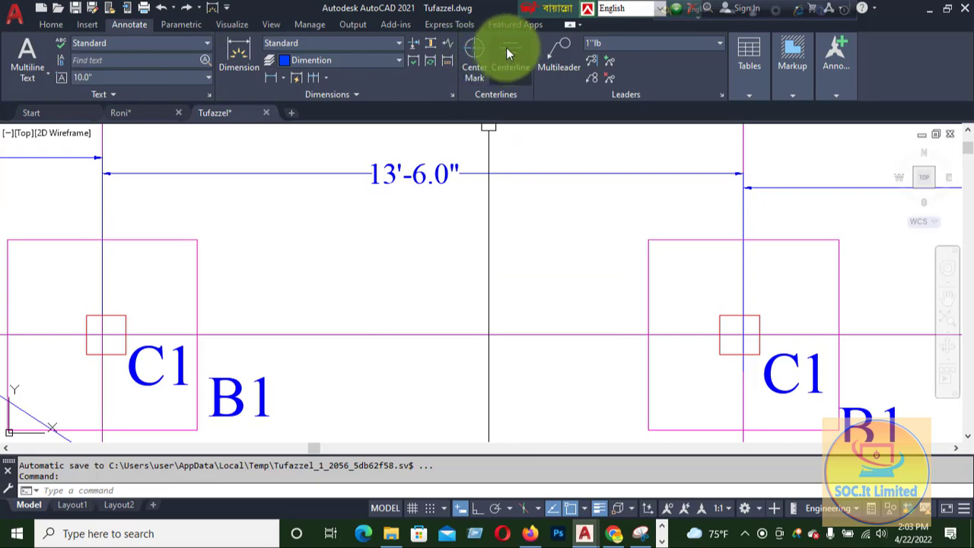
pyautogui.click(649, 277)
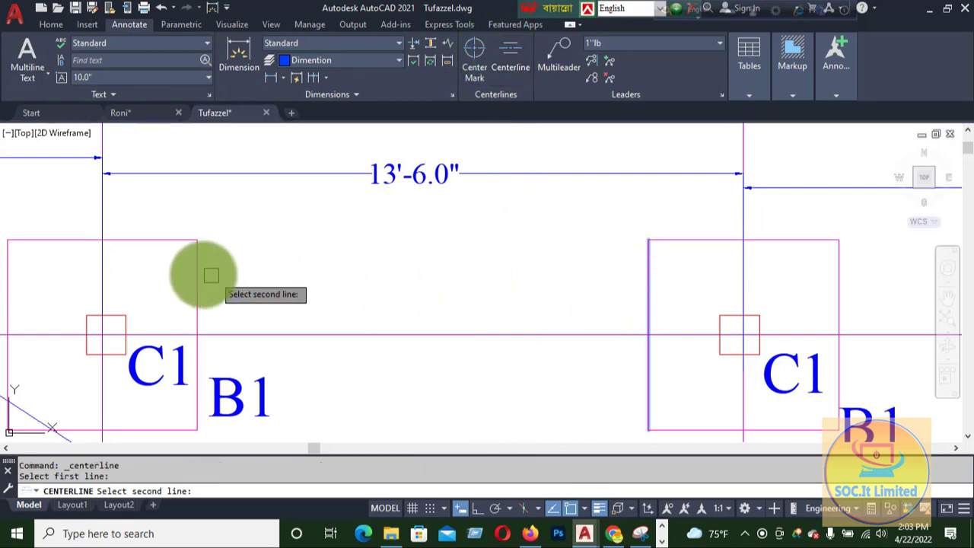
pyautogui.click(198, 273)
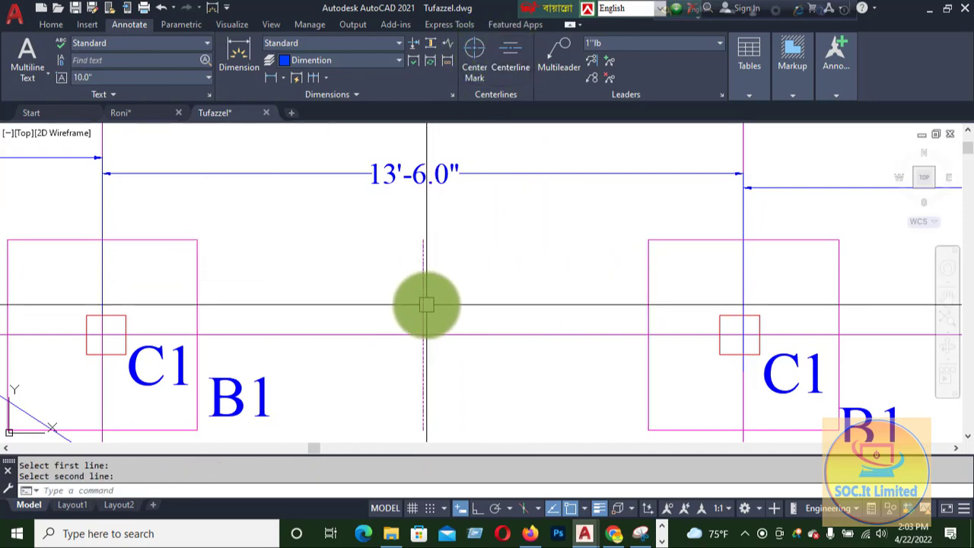
# Examine the new centerline between the two bases and check which layer and linetype it uses
pyautogui.scroll(5, 437, 312)
pyautogui.scroll(-4, 487, 240)
pyautogui.scroll(3, 472, 297)
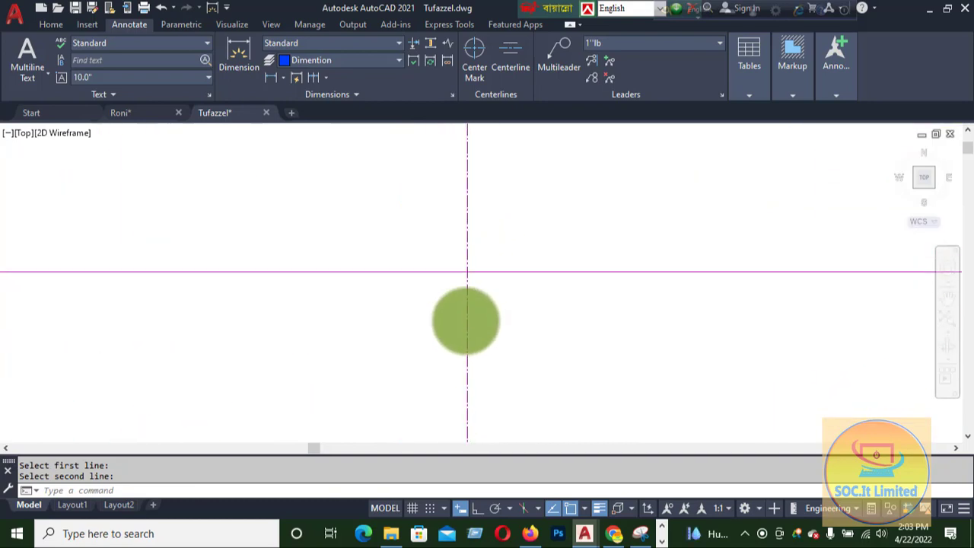
pyautogui.scroll(5, 465, 326)
pyautogui.scroll(-5, 504, 278)
pyautogui.click(494, 286)
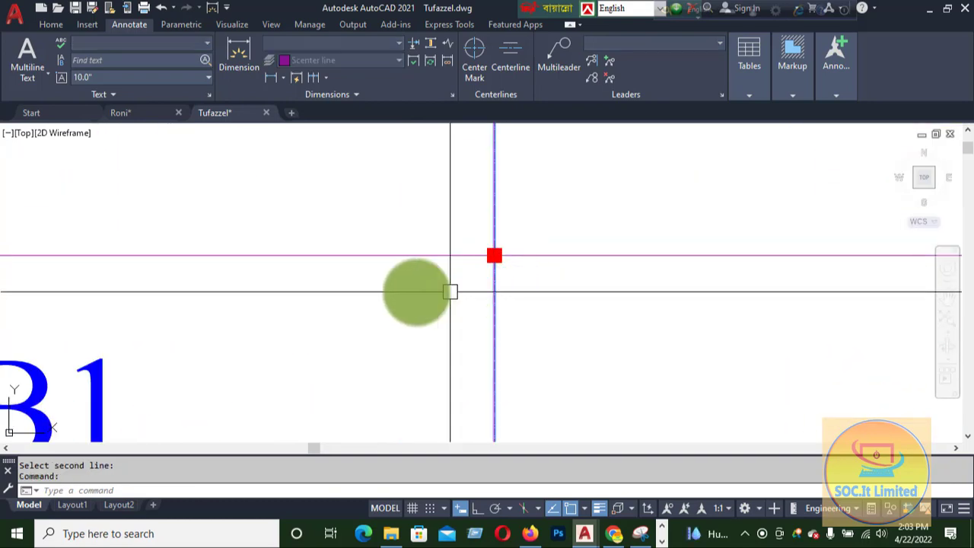
pyautogui.click(64, 28)
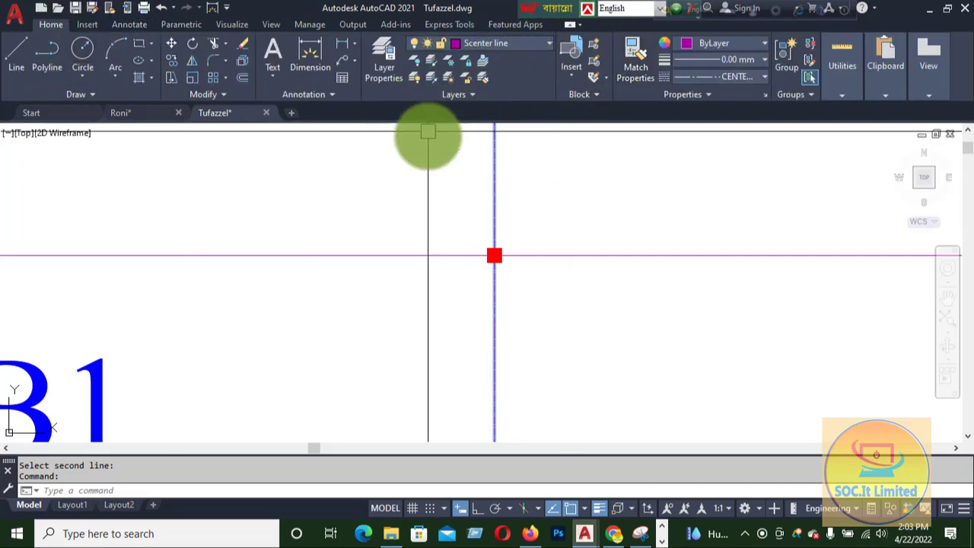
pyautogui.press('Escape')
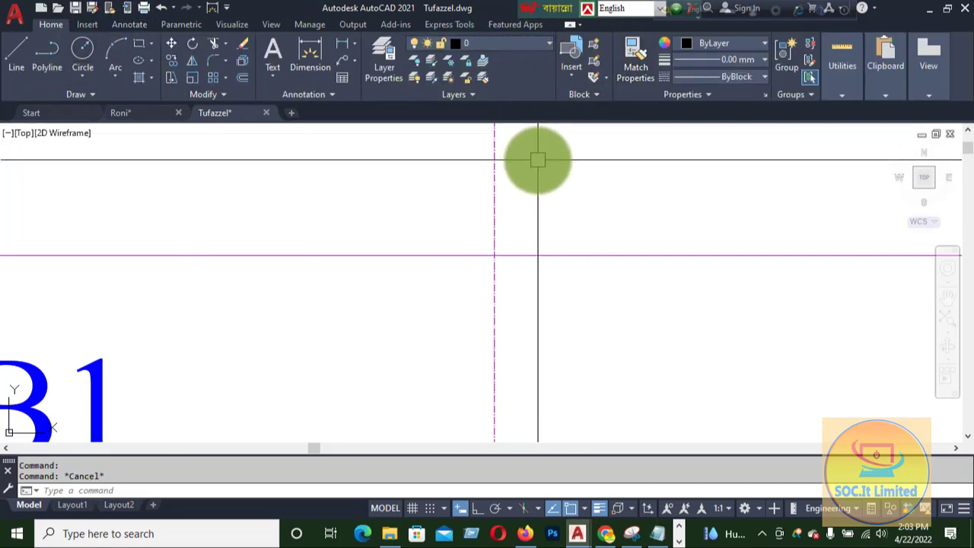
# Erase the vertical centerline between the two B1 bases
pyautogui.click(515, 149)
pyautogui.click(474, 200)
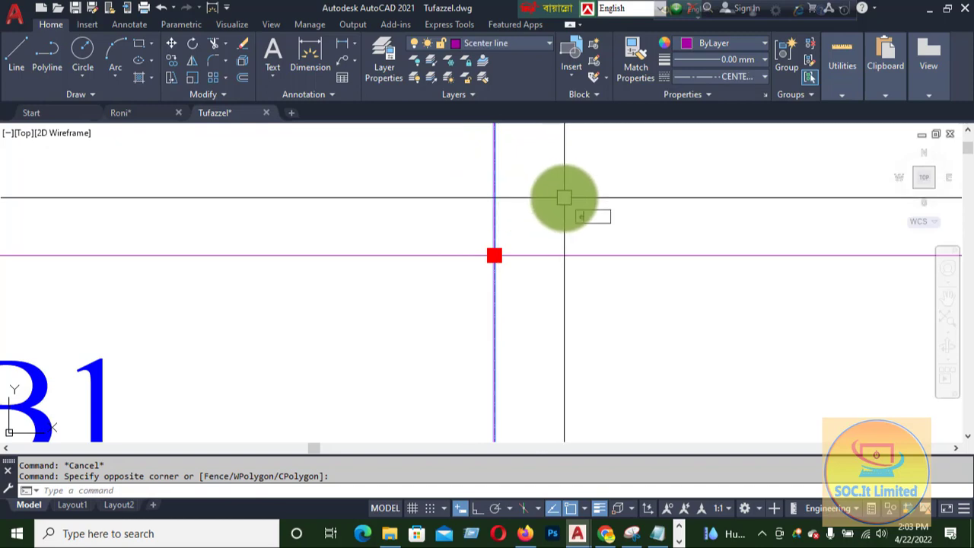
pyautogui.write('E')
pyautogui.press('Return')
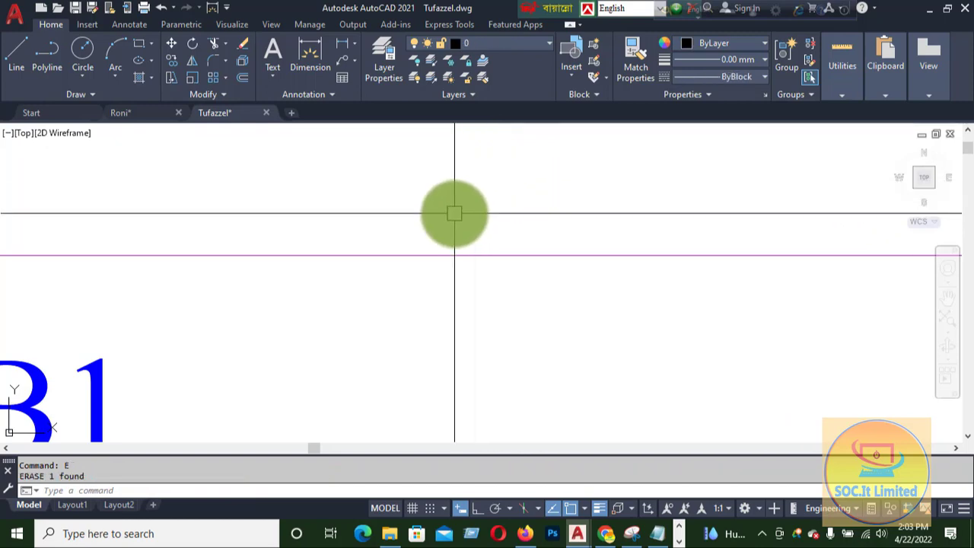
pyautogui.scroll(-4, 455, 213)
pyautogui.scroll(-2, 452, 257)
pyautogui.scroll(-2, 436, 223)
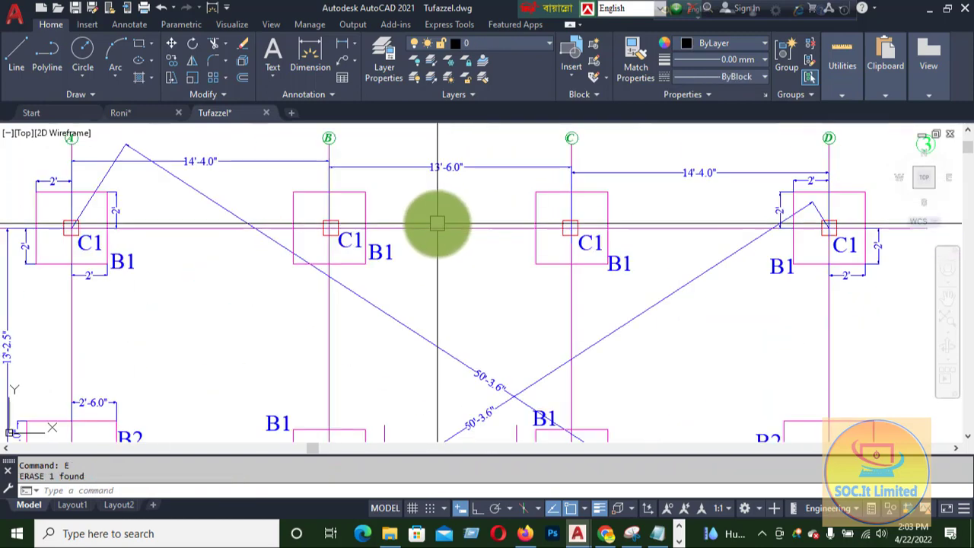
pyautogui.scroll(-2, 453, 222)
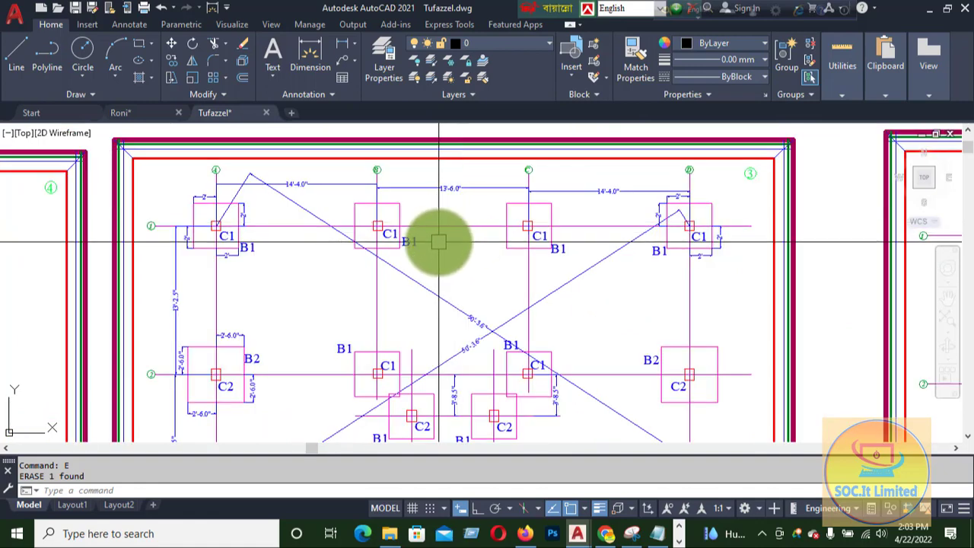
pyautogui.click(546, 43)
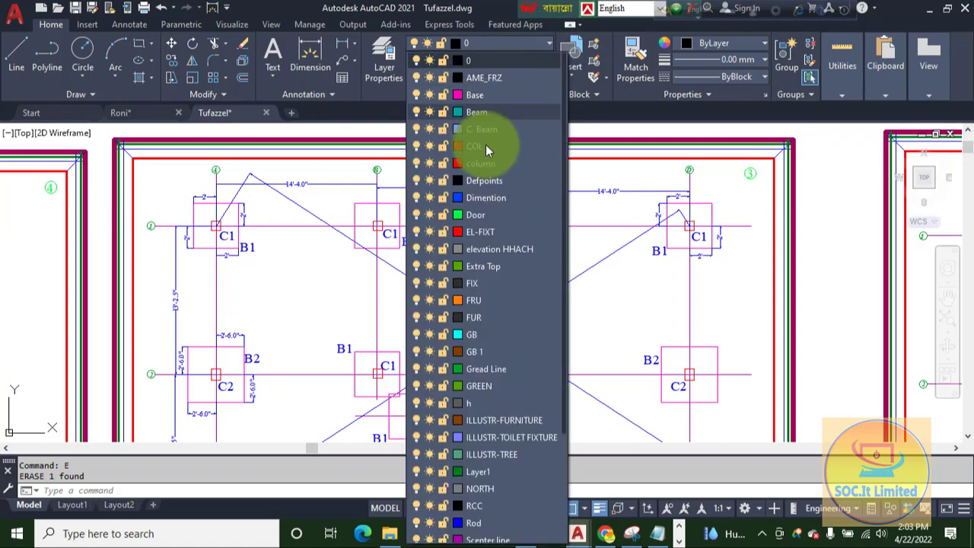
pyautogui.click(611, 271)
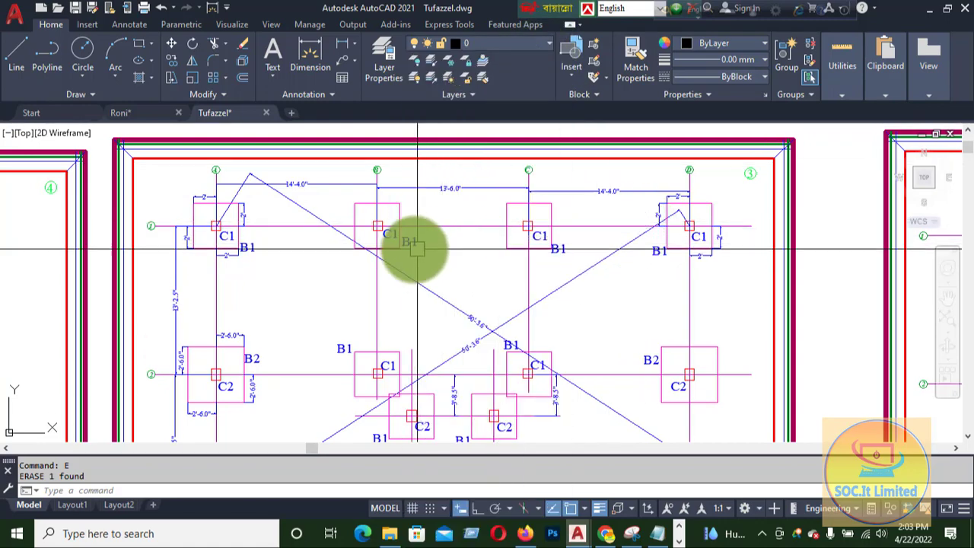
# Add the multiline text "my" beside the B1 label of the upper grid B base and check its layer
pyautogui.scroll(5, 418, 244)
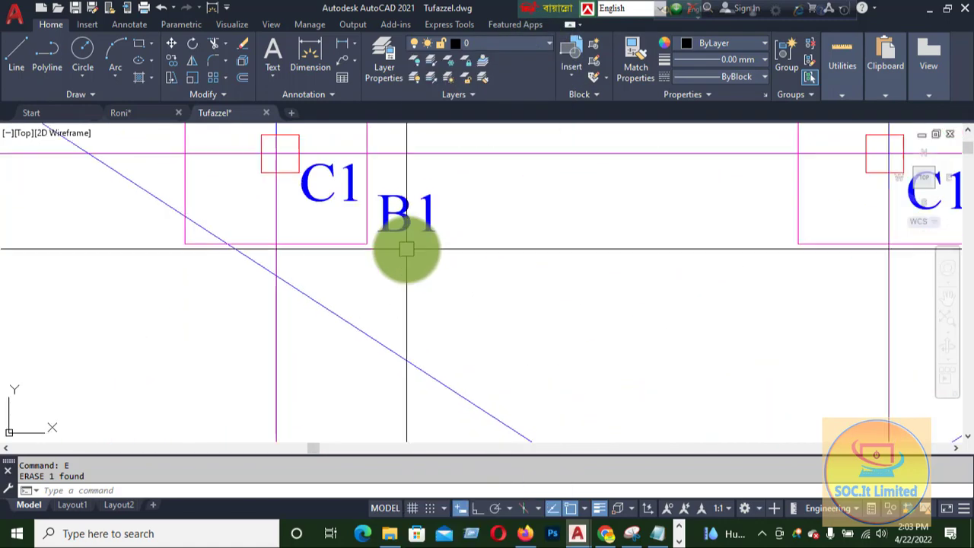
pyautogui.click(476, 242)
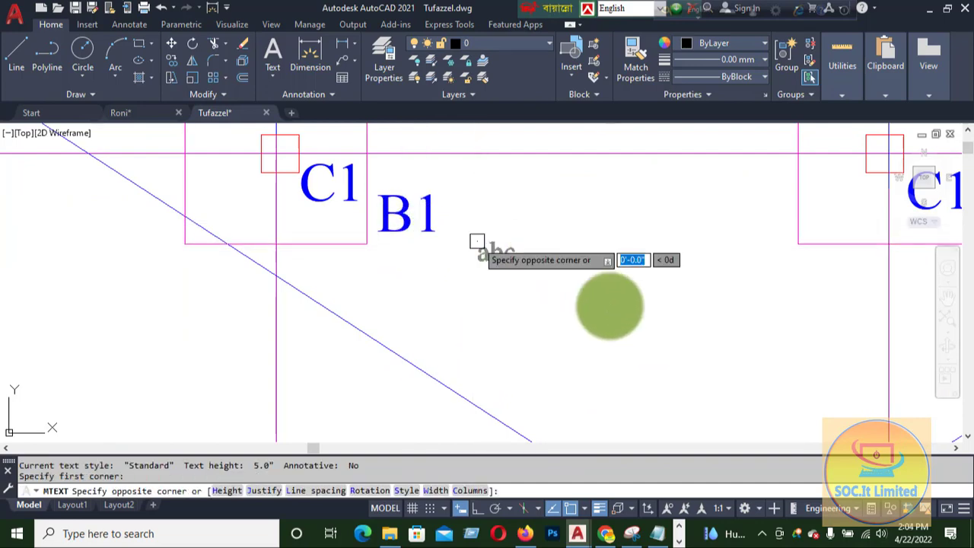
pyautogui.click(604, 302)
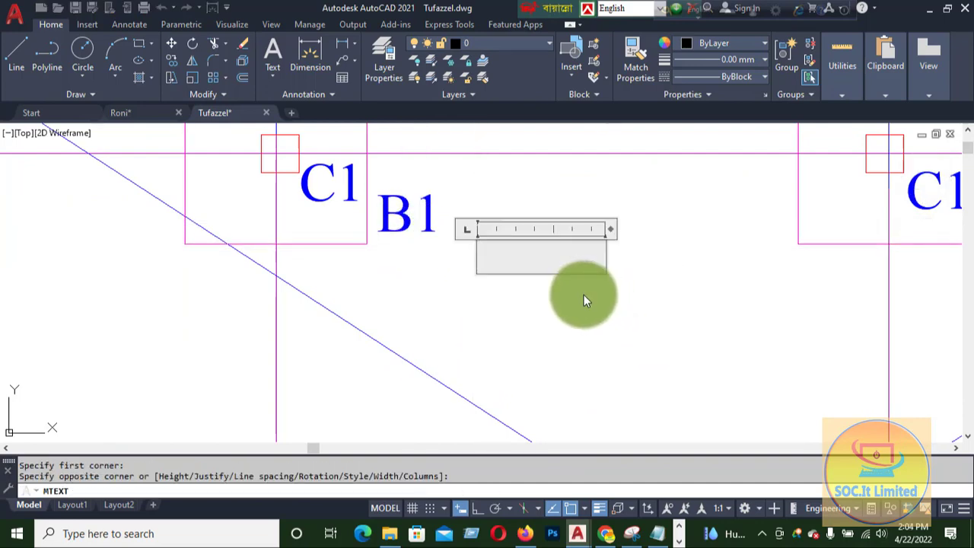
pyautogui.write('my')
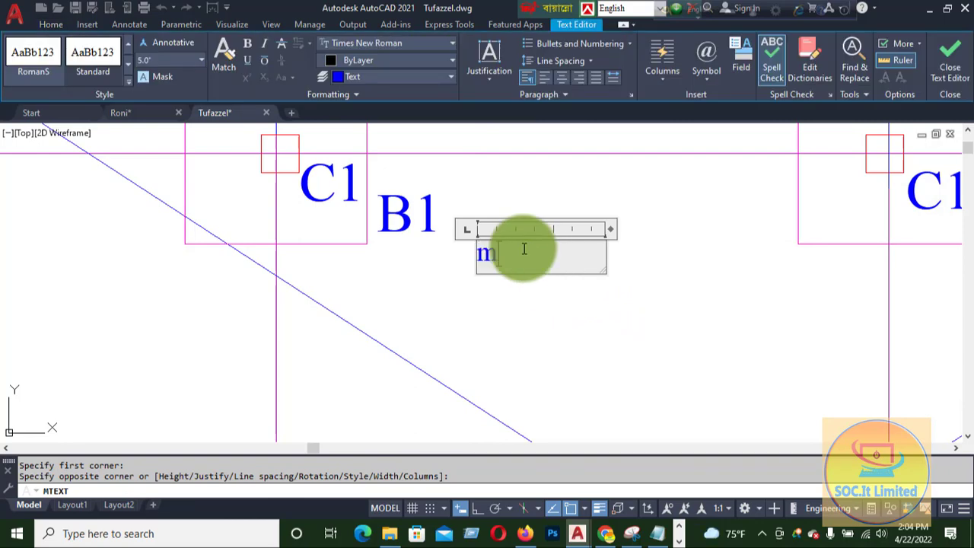
pyautogui.click(570, 301)
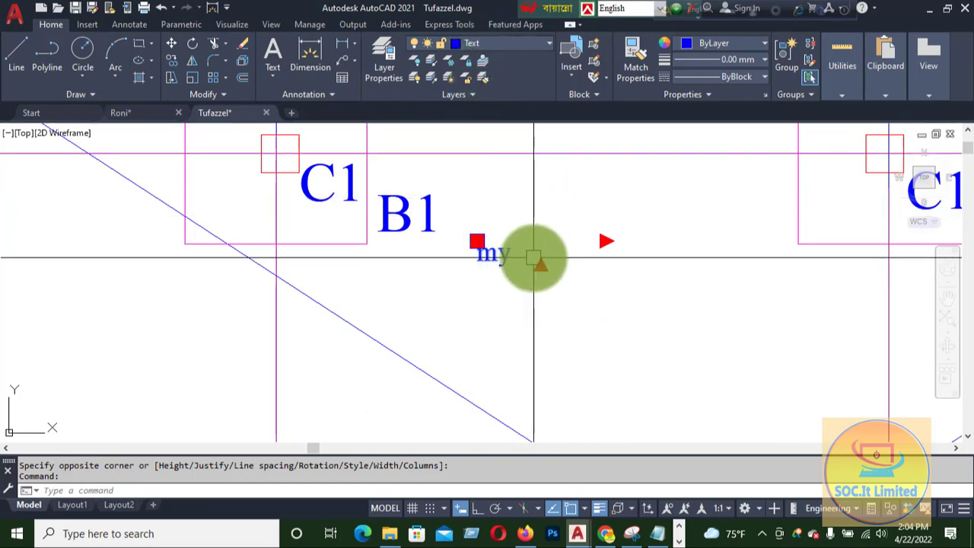
pyautogui.press('Escape')
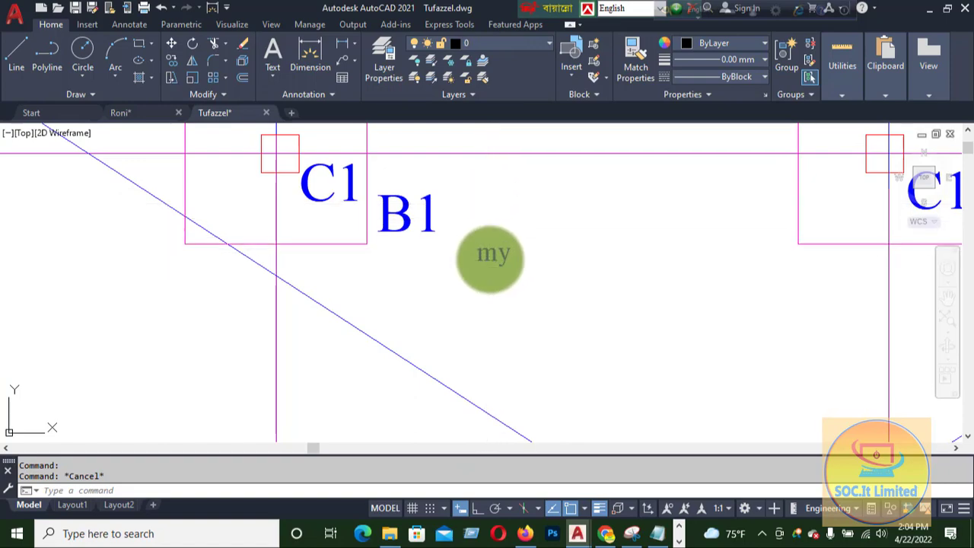
# Erase the text "my" beside the B1 label and minimize the drawing program to the desktop
pyautogui.click(486, 263)
pyautogui.click(476, 239)
pyautogui.scroll(-4, 578, 203)
pyautogui.scroll(-6, 571, 213)
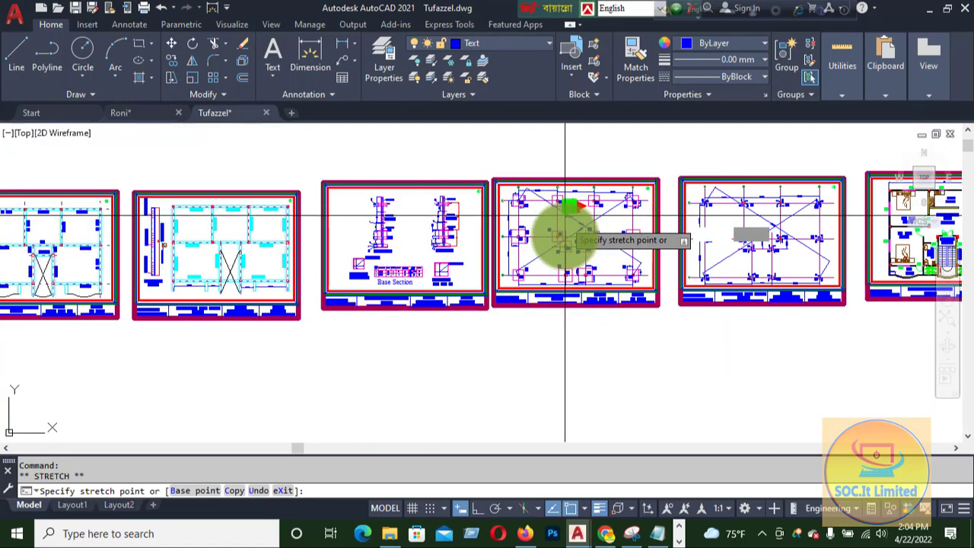
pyautogui.scroll(4, 601, 274)
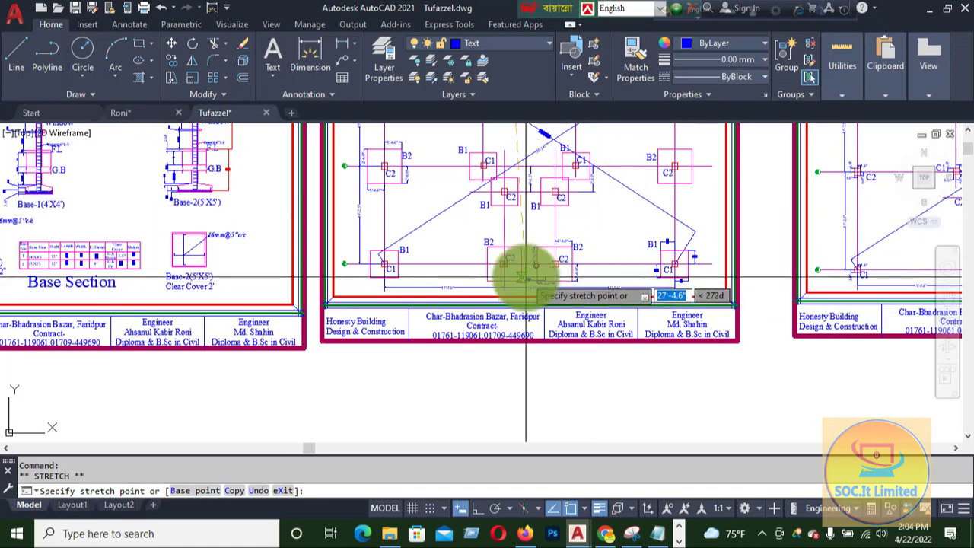
pyautogui.press('Escape')
pyautogui.scroll(-4, 531, 289)
pyautogui.scroll(6, 522, 186)
pyautogui.write('e')
pyautogui.press('Return')
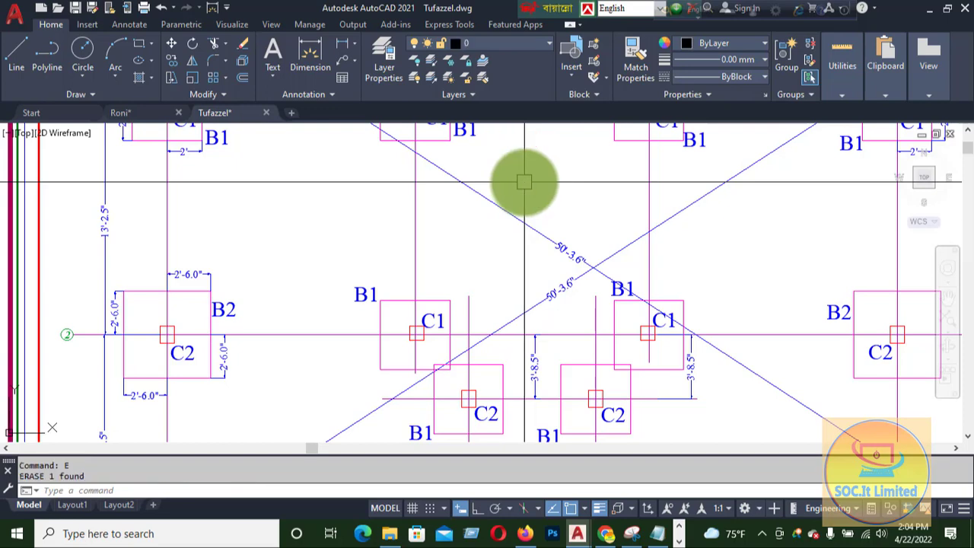
pyautogui.click(934, 21)
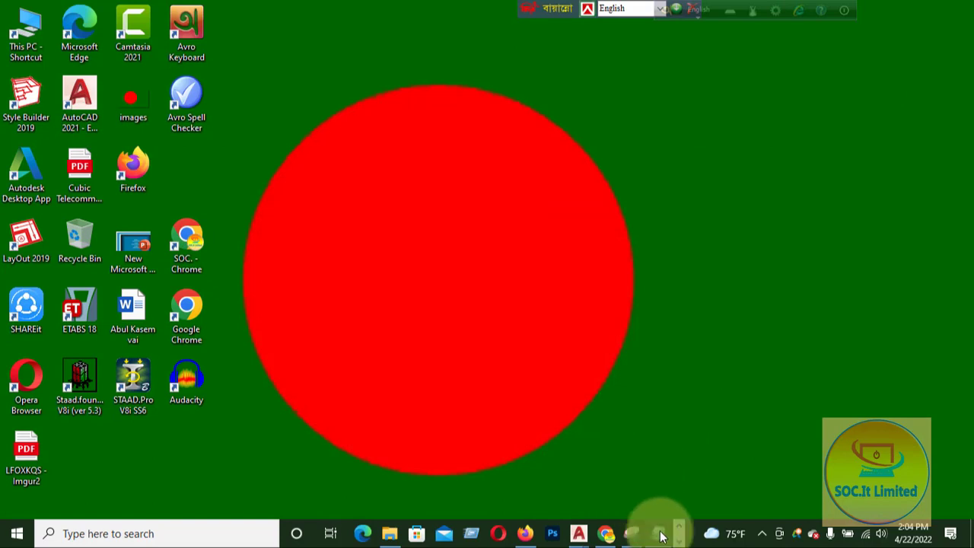